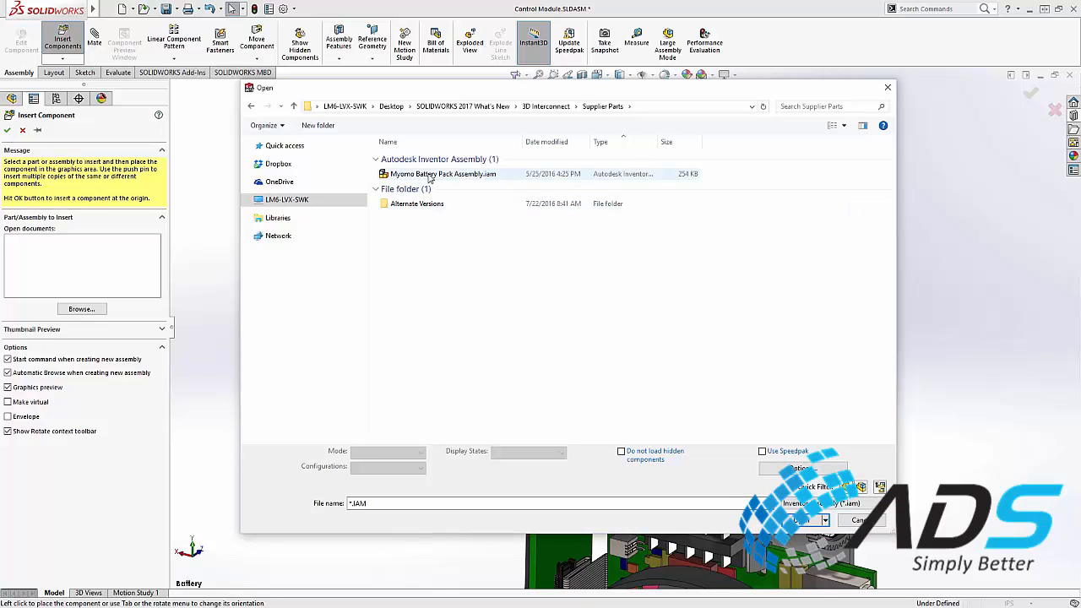
# Insert Myomo Battery Pack Assembly.iam beside the control module and make its top cover part transparent
pyautogui.click(430, 174)
pyautogui.doubleClick(428, 174)
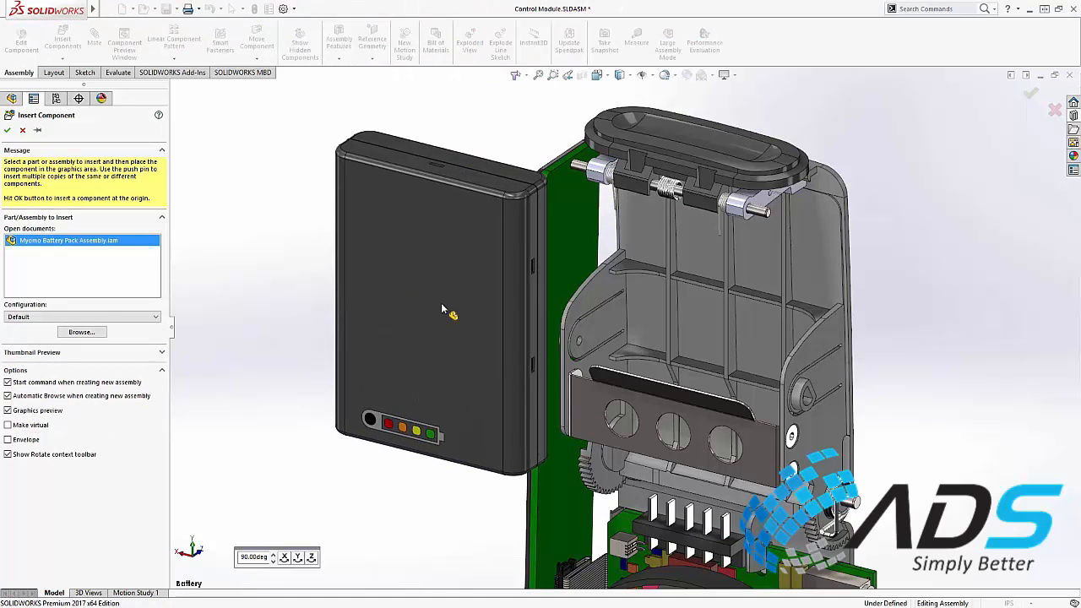
pyautogui.click(442, 307)
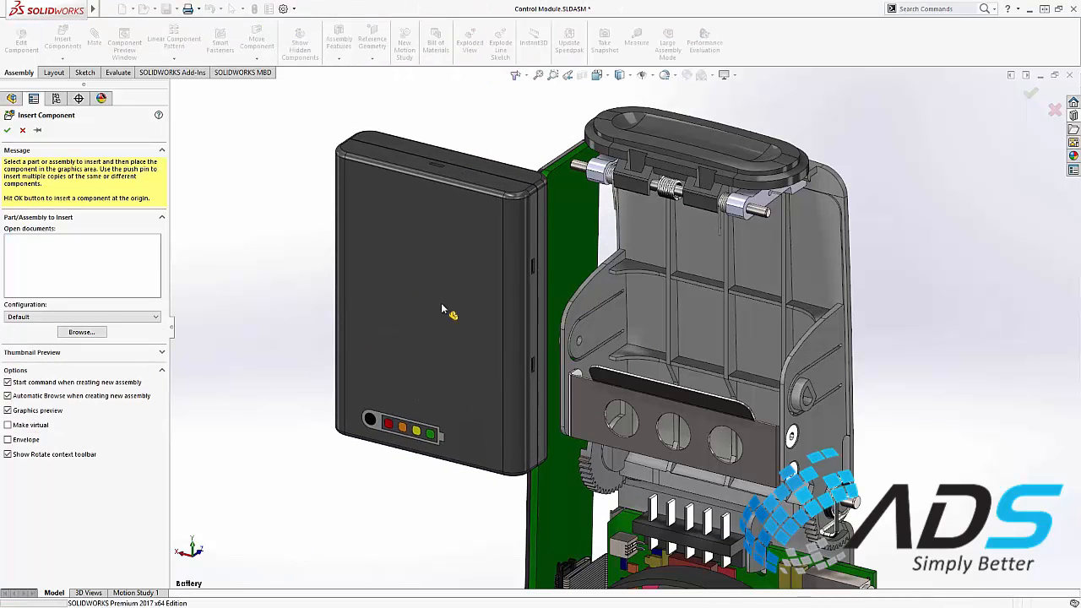
pyautogui.click(429, 311)
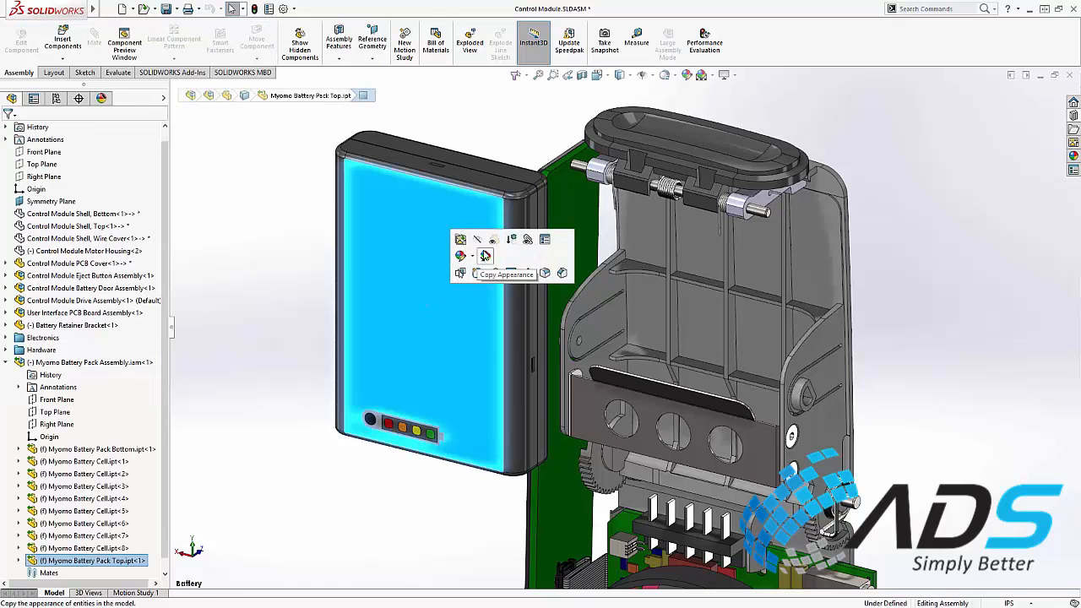
pyautogui.click(491, 245)
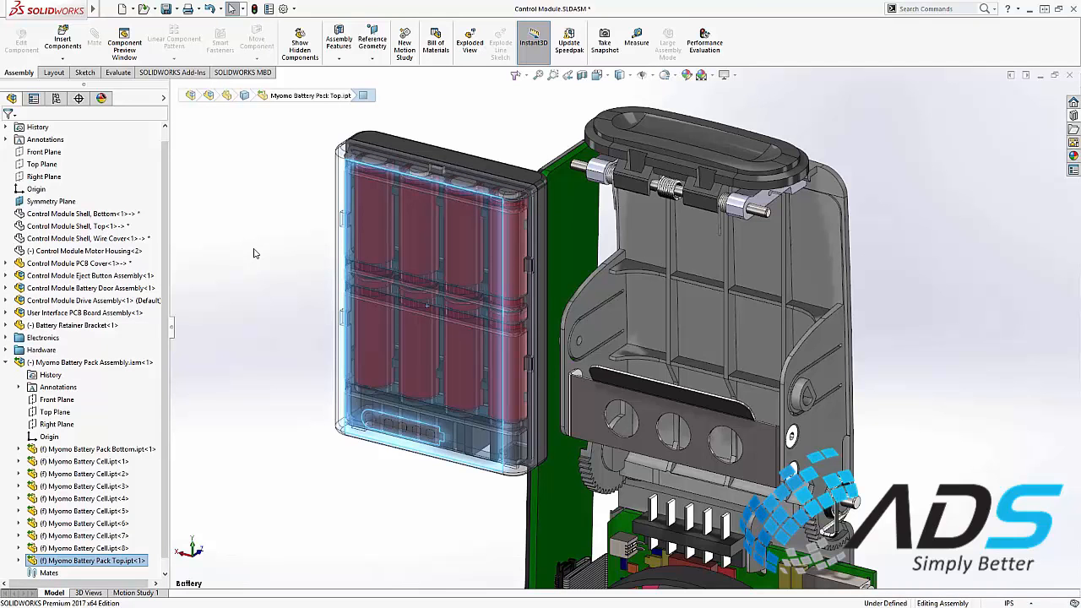
# Mate the battery pack assembly's Right Plane to the control module's Symmetry Plane
pyautogui.scroll(-1, 169, 253)
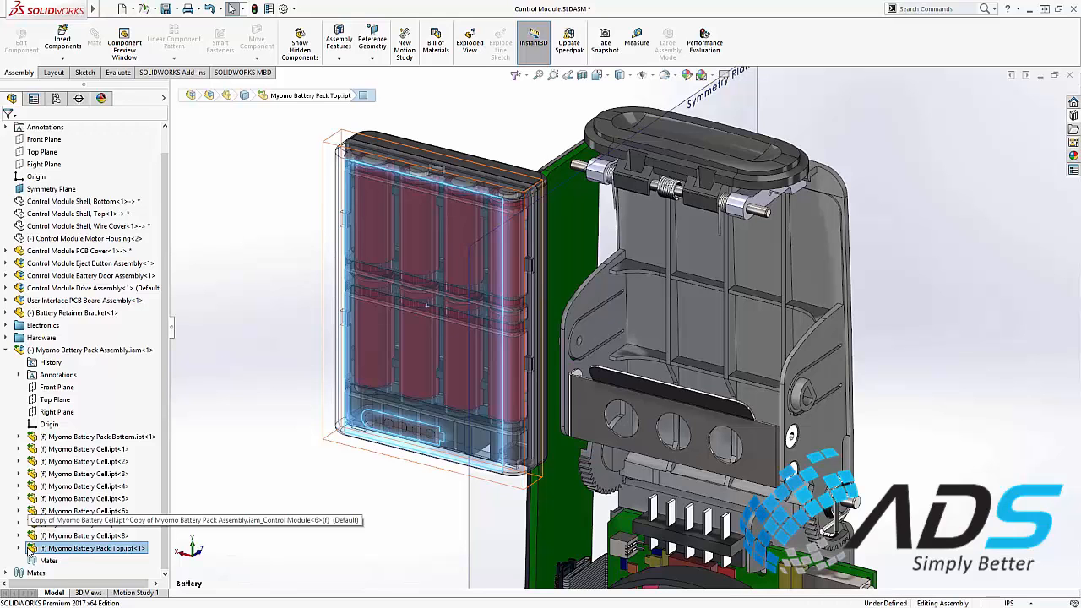
pyautogui.click(57, 411)
pyautogui.keyDown('ctrl'); pyautogui.click(468, 507); pyautogui.keyUp('ctrl')
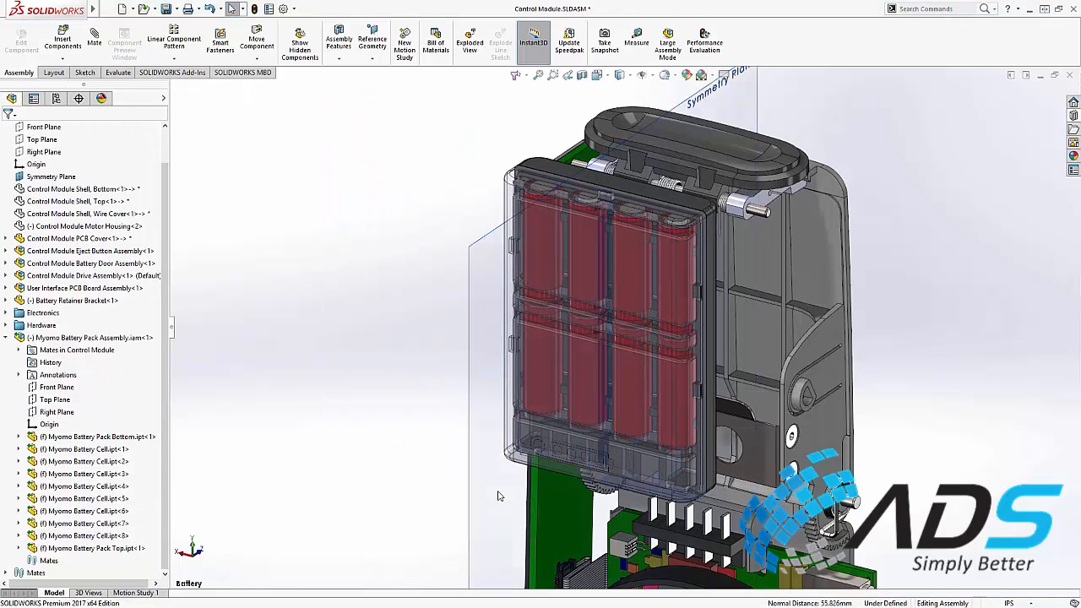
# Mate the hidden flat face of Myomo Battery Pack Bottom to the face of Control Module Battery Door
pyautogui.press('z')
pyautogui.moveTo(922, 297); pyautogui.dragTo(438, 558)
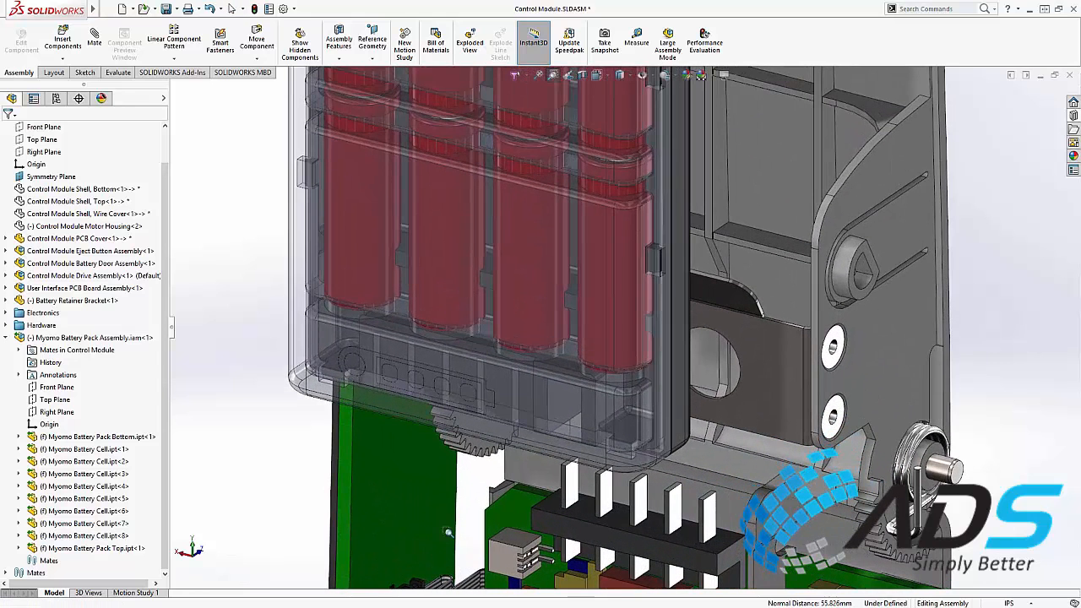
pyautogui.press('Escape')
pyautogui.rightClick(579, 254)
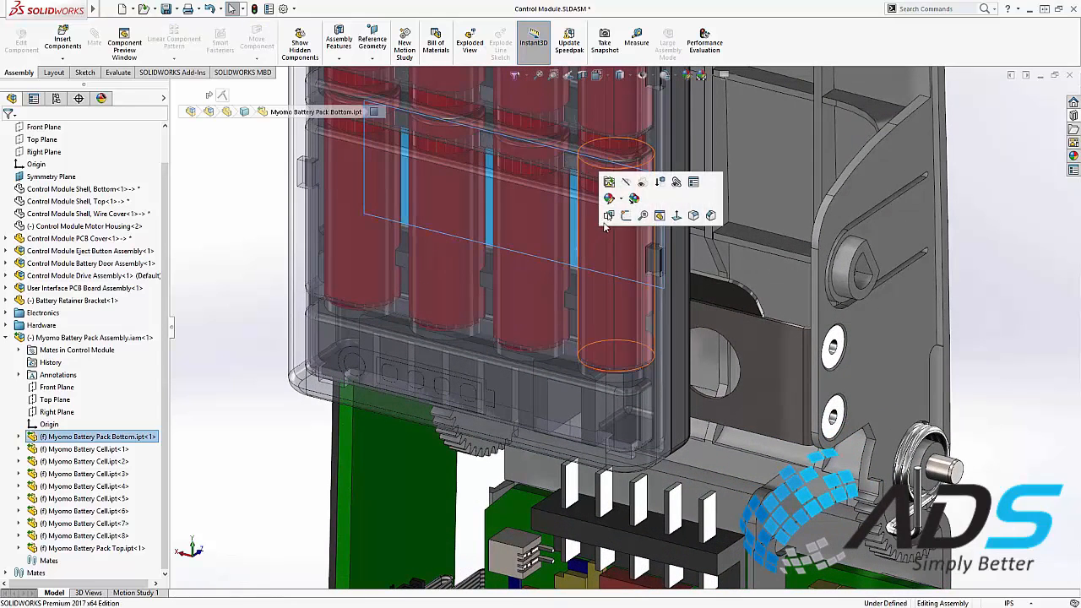
pyautogui.click(651, 238)
pyautogui.click(652, 237)
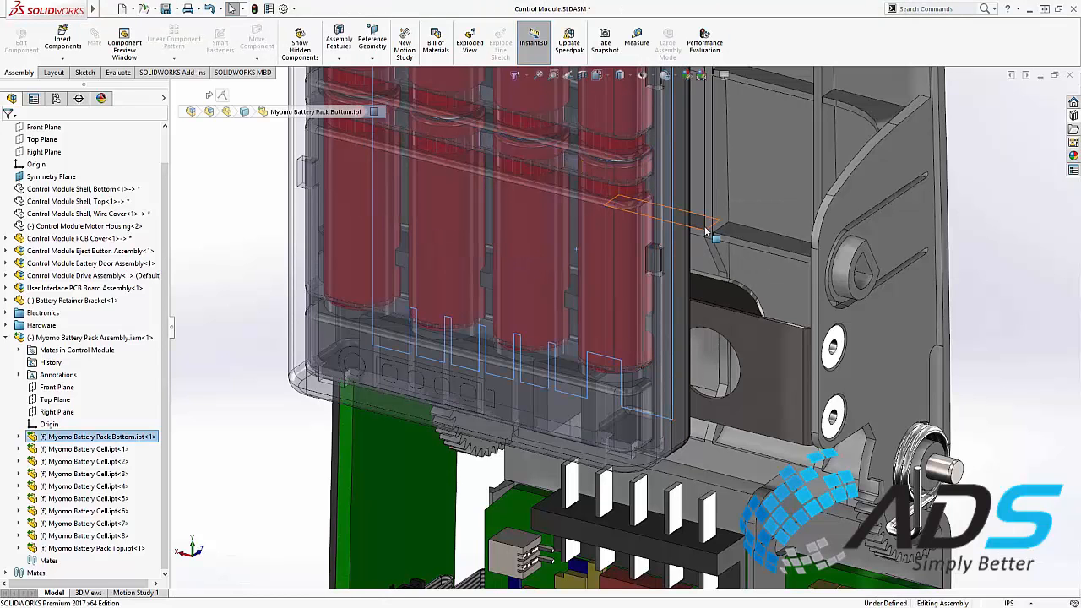
pyautogui.click(738, 218)
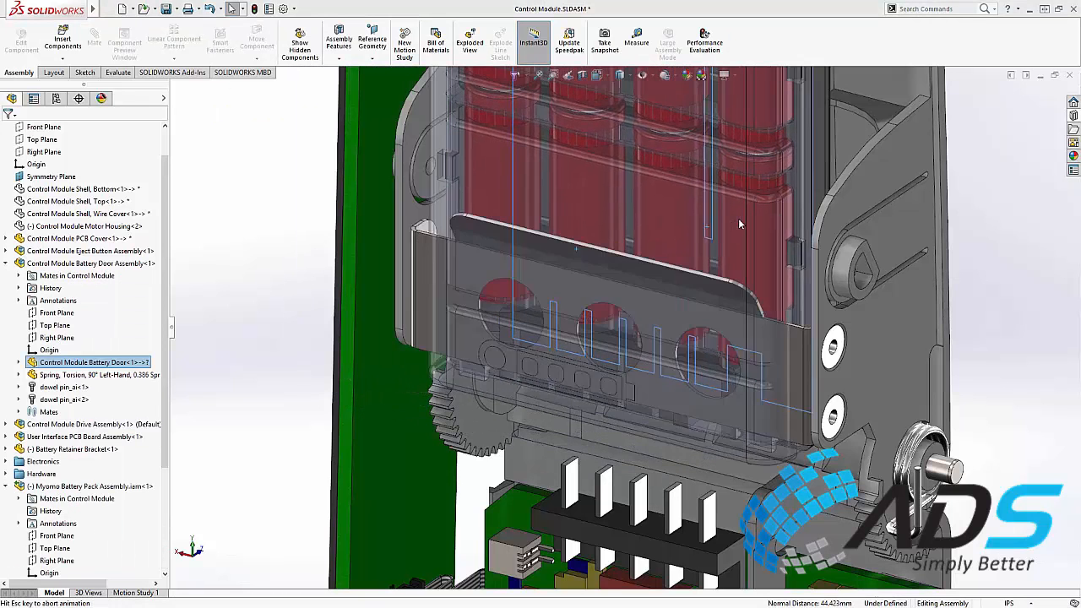
# Mate the small hidden ledge face of Myomo Battery Pack Bottom to the connector below, seating the pack in the module
pyautogui.rightClick(738, 363)
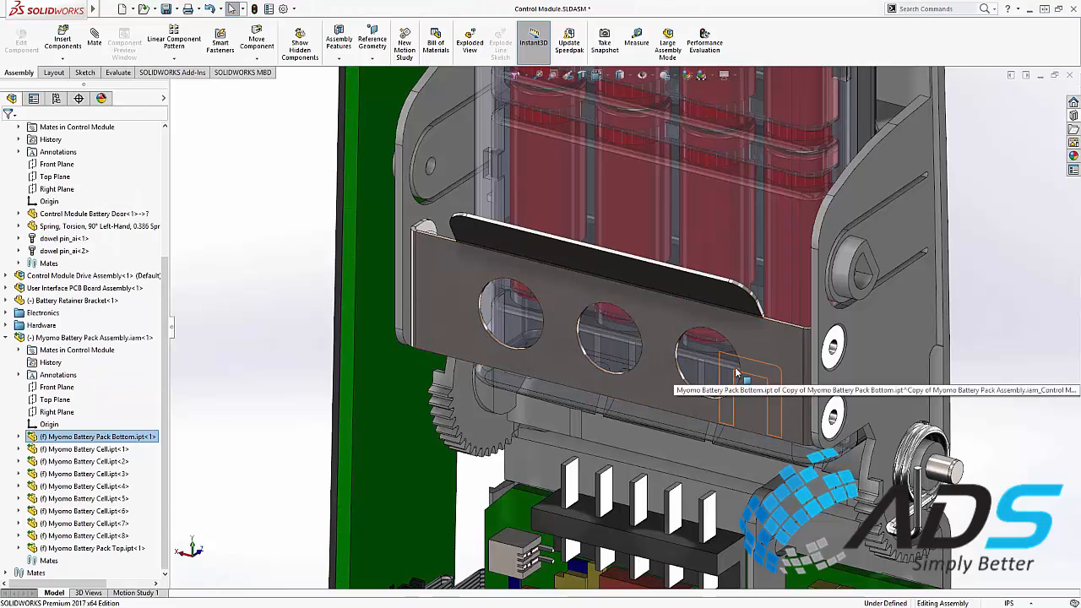
pyautogui.click(763, 349)
pyautogui.rightClick(753, 370)
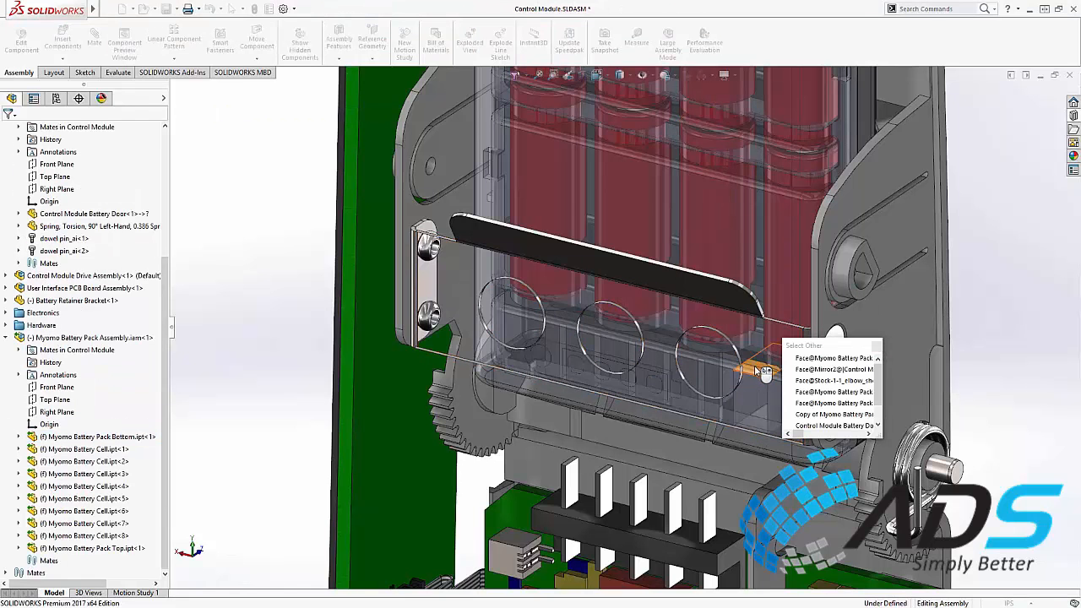
pyautogui.click(751, 369)
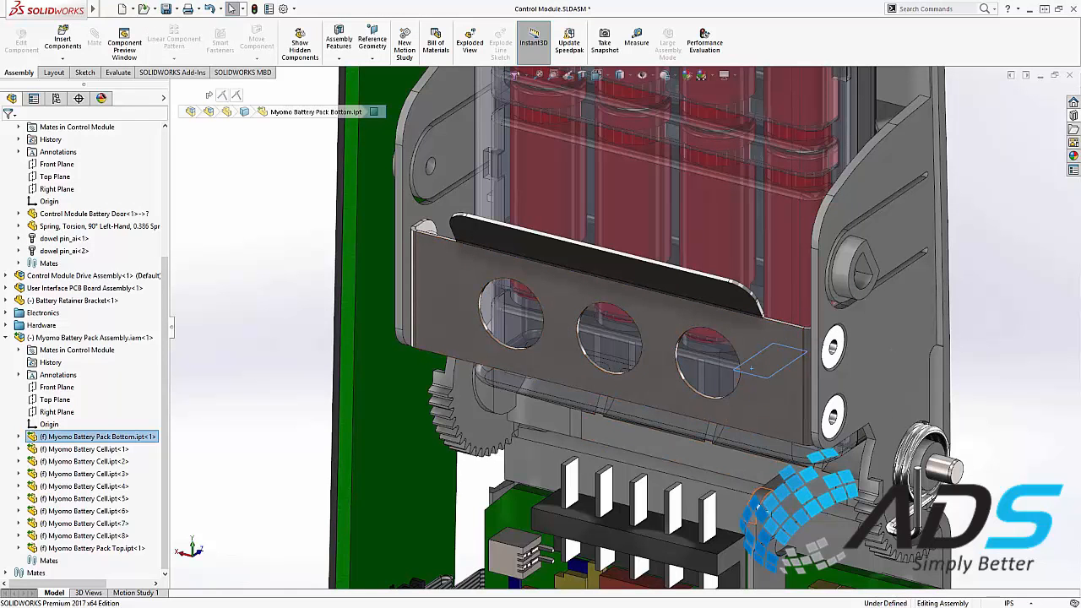
pyautogui.keyDown('ctrl'); pyautogui.click(751, 517); pyautogui.keyUp('ctrl')
pyautogui.click(788, 493)
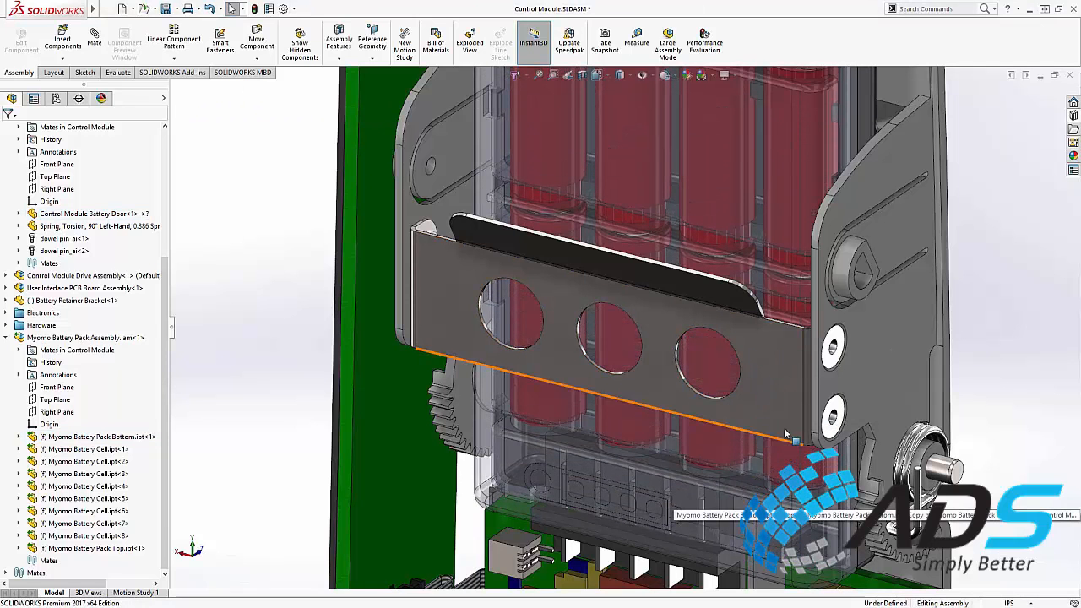
# Mate the front face of Battery Retainer Bracket to the flat face of Myomo Battery Pack Top and rebuild the assembly
pyautogui.click(763, 349)
pyautogui.click(796, 317)
pyautogui.click(783, 350)
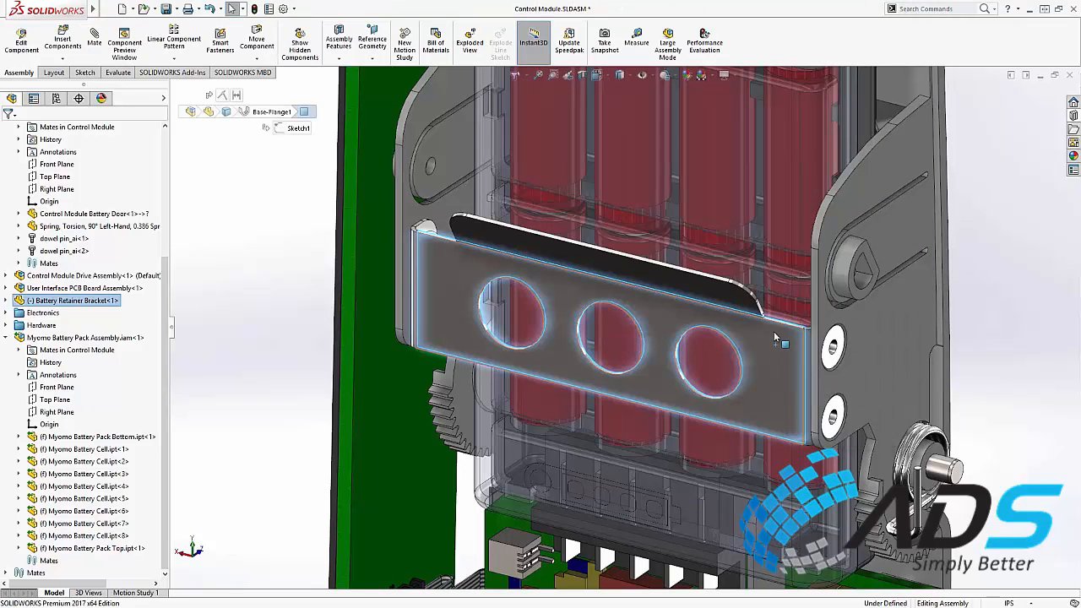
pyautogui.keyDown('ctrl'); pyautogui.click(777, 307); pyautogui.keyUp('ctrl')
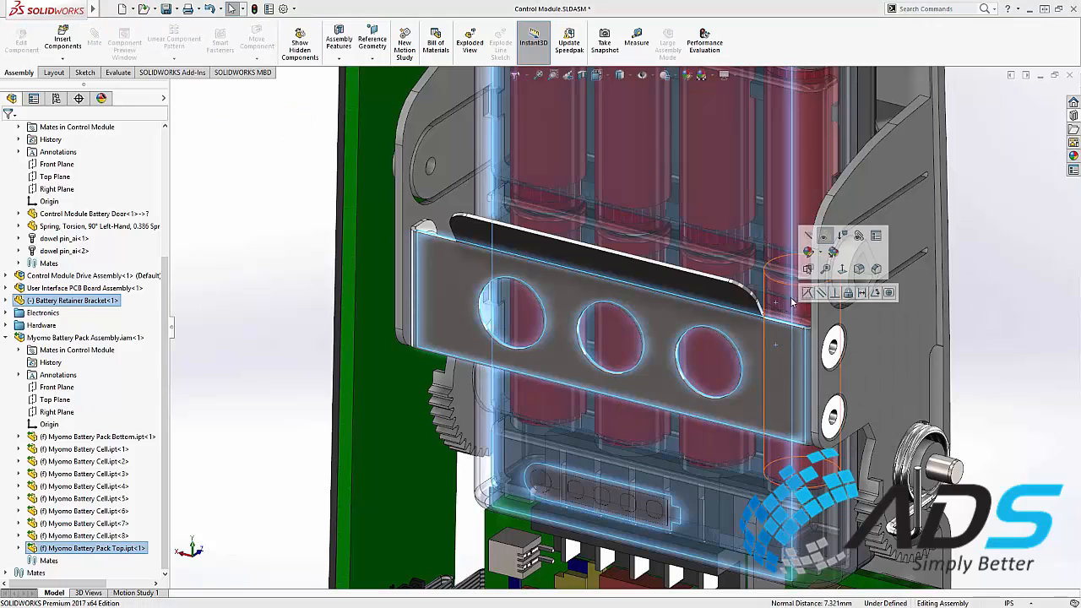
pyautogui.click(808, 294)
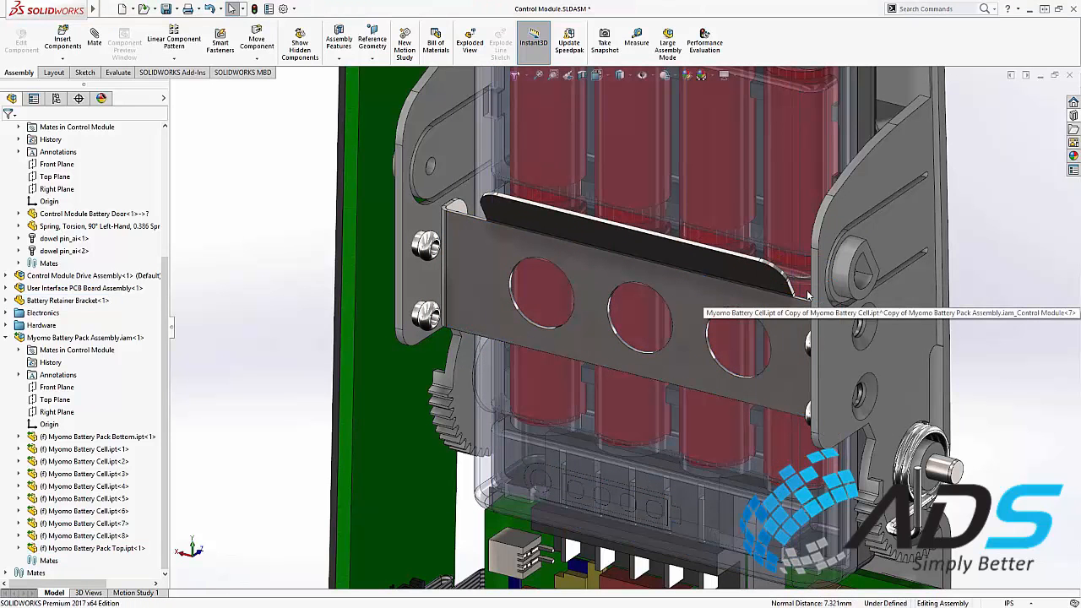
pyautogui.hotkey('ctrl', 'b')
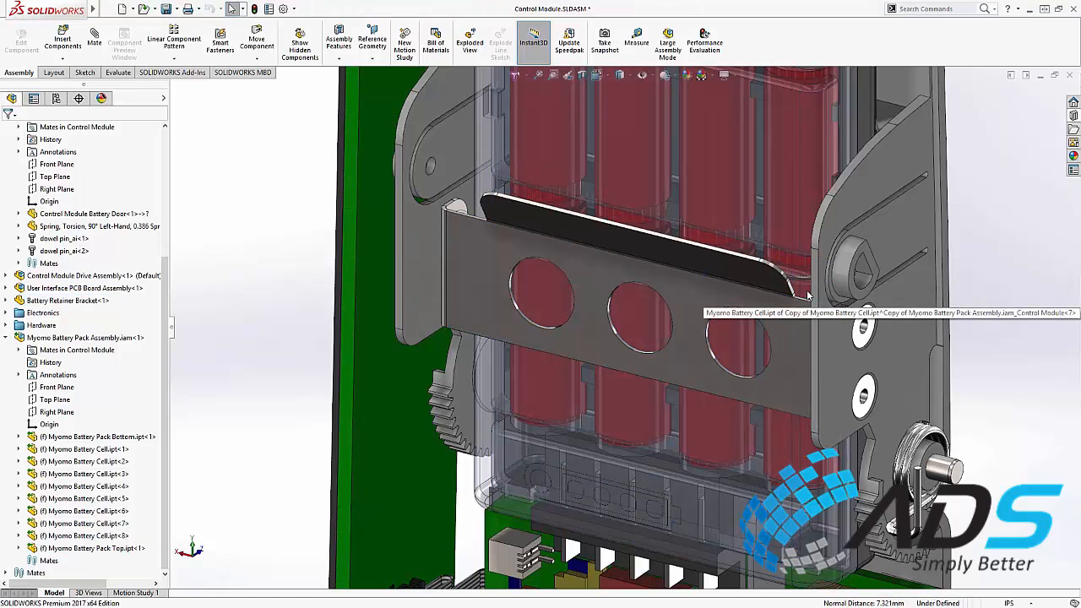
pyautogui.keyDown('shift'); pyautogui.moveTo(807, 295); pyautogui.dragTo(826, 338, button='middle'); pyautogui.keyUp('shift')
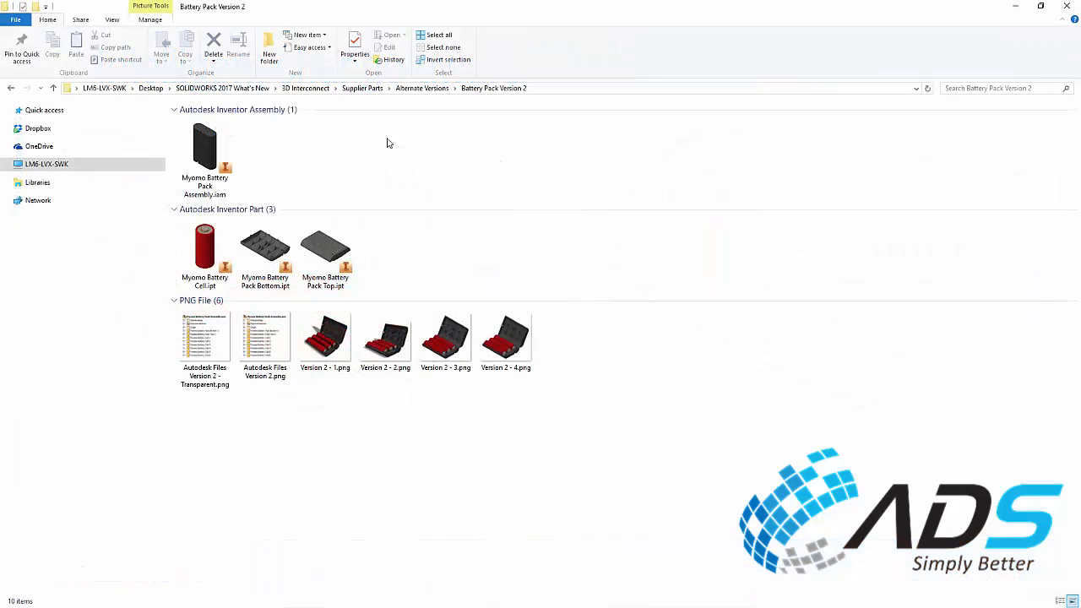
# Copy the Inventor assembly and three part files from Battery Pack Version 2 into Supplier Parts, replacing the existing files
pyautogui.moveTo(405, 133); pyautogui.dragTo(201, 251)
pyautogui.hotkey('ctrl', 'c')
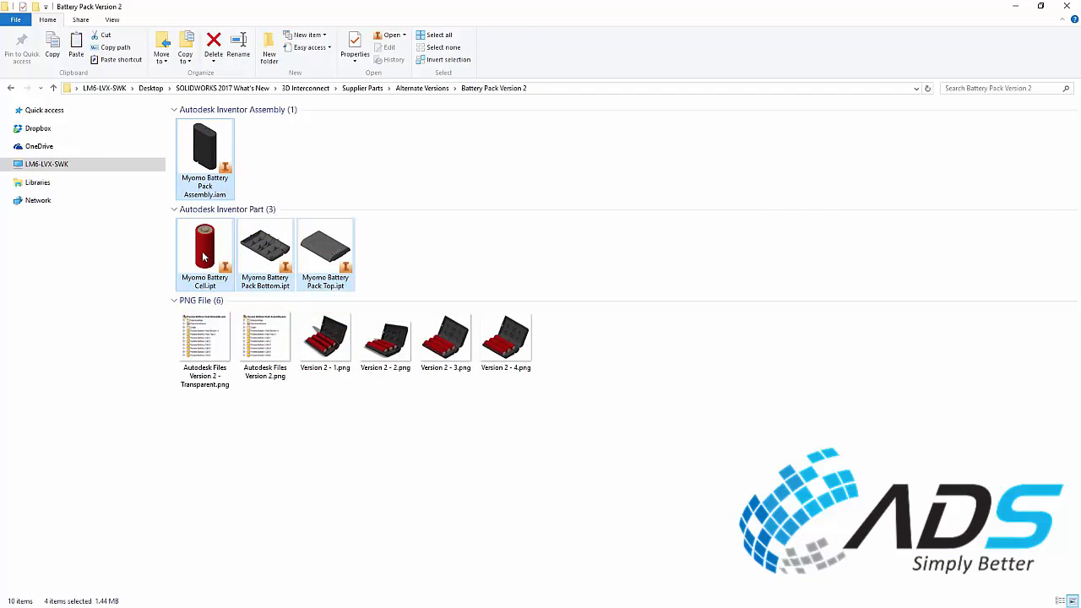
pyautogui.hotkey('alt', 'Left')
pyautogui.hotkey('alt', 'Up')
pyautogui.click(232, 439)
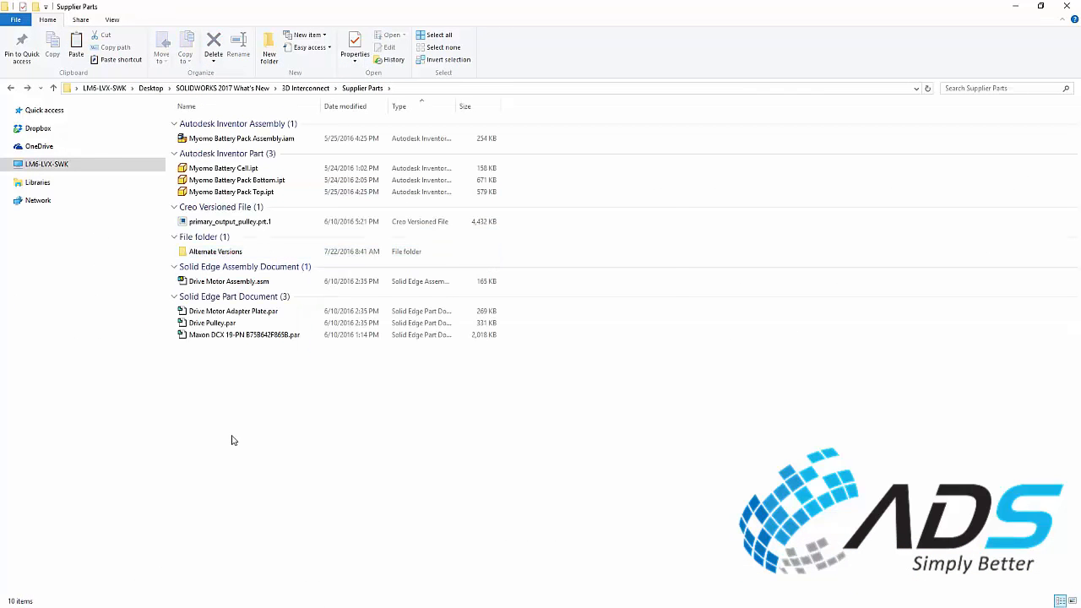
pyautogui.hotkey('ctrl', 'v')
pyautogui.click(498, 223)
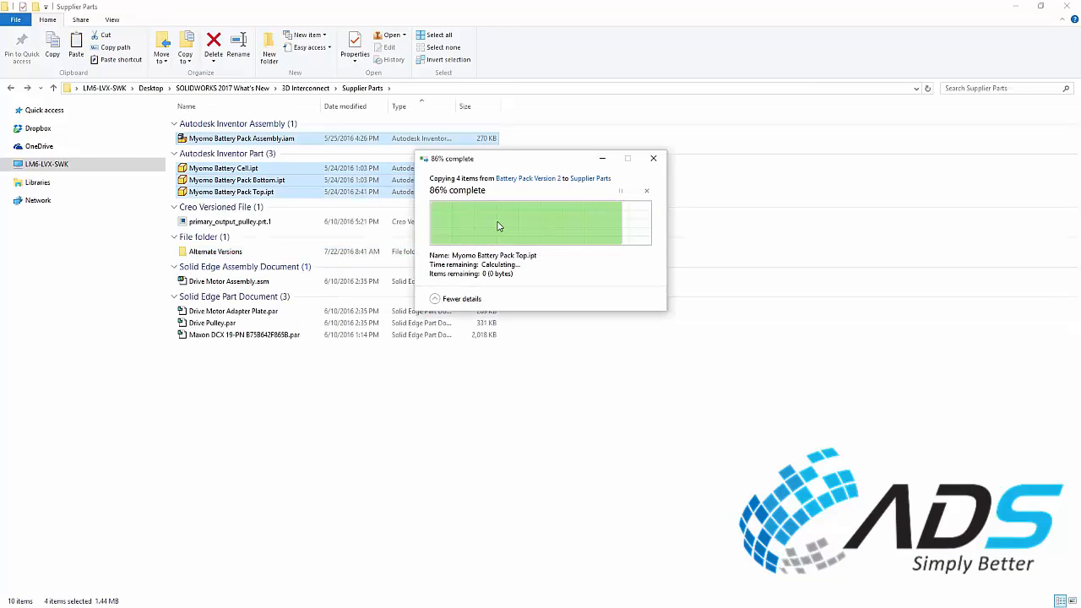
# Switch to SOLIDWORKS and update the Myomo Battery Pack Assembly model from its changed source file
pyautogui.hotkey('alt', 'Tab')
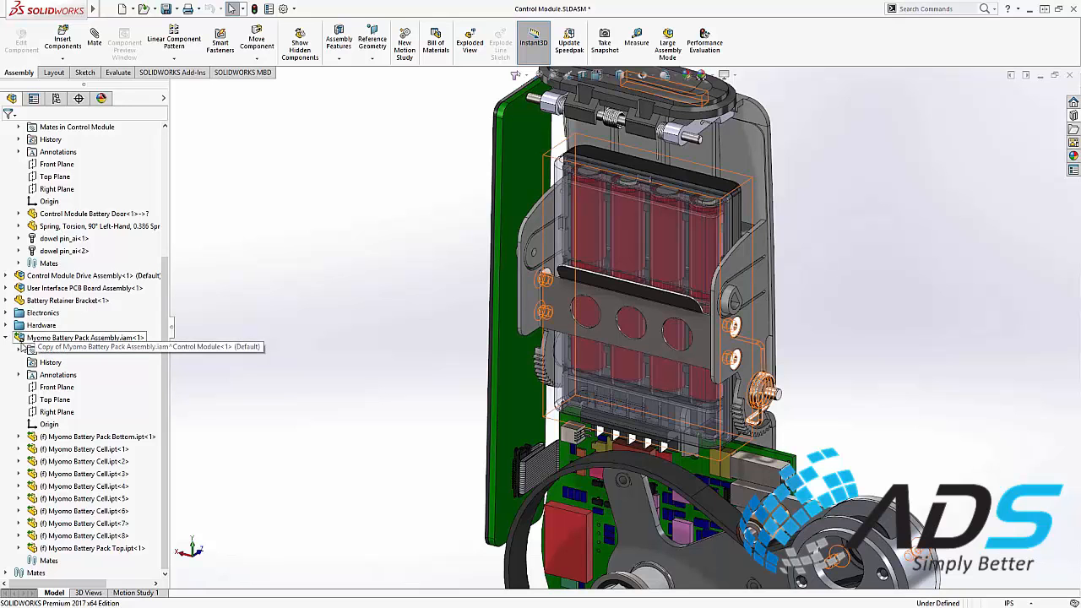
pyautogui.rightClick(128, 339)
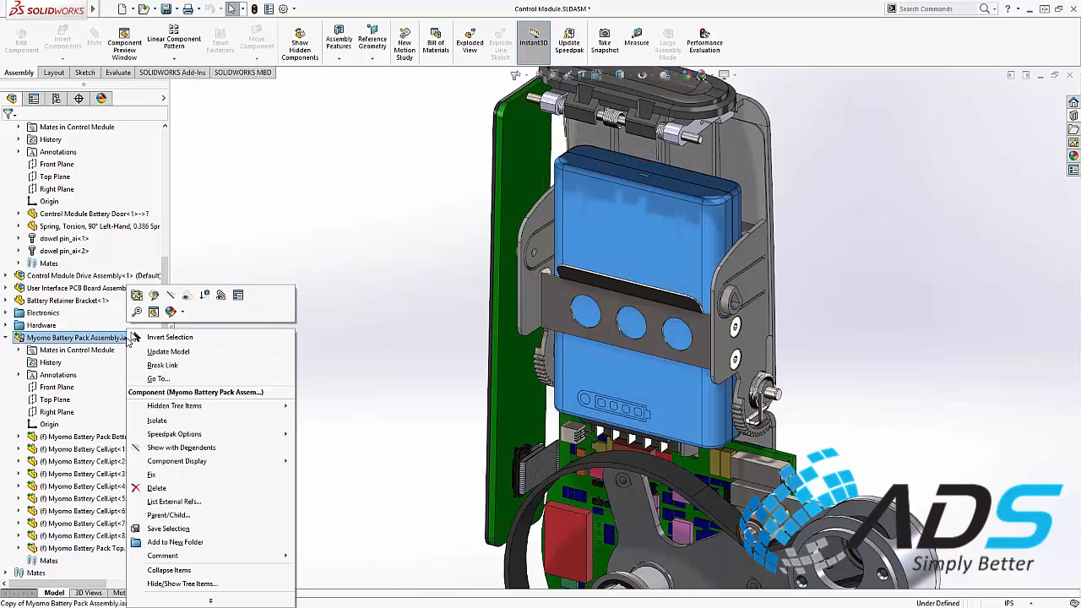
pyautogui.click(203, 353)
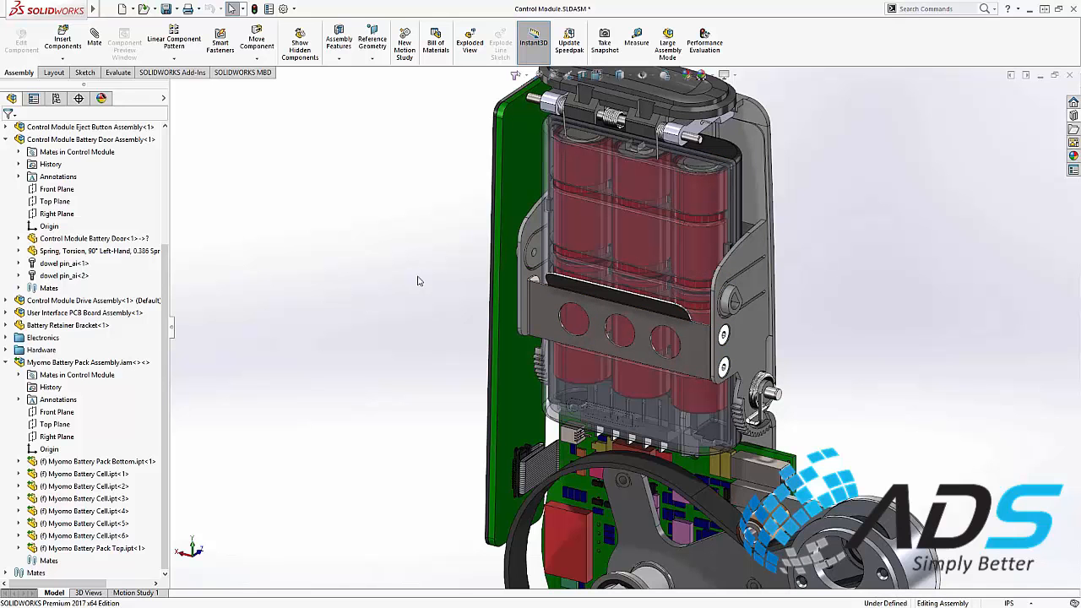
pyautogui.keyDown('ctrl'); pyautogui.moveTo(448, 509); pyautogui.dragTo(393, 240, button='middle'); pyautogui.keyUp('ctrl')
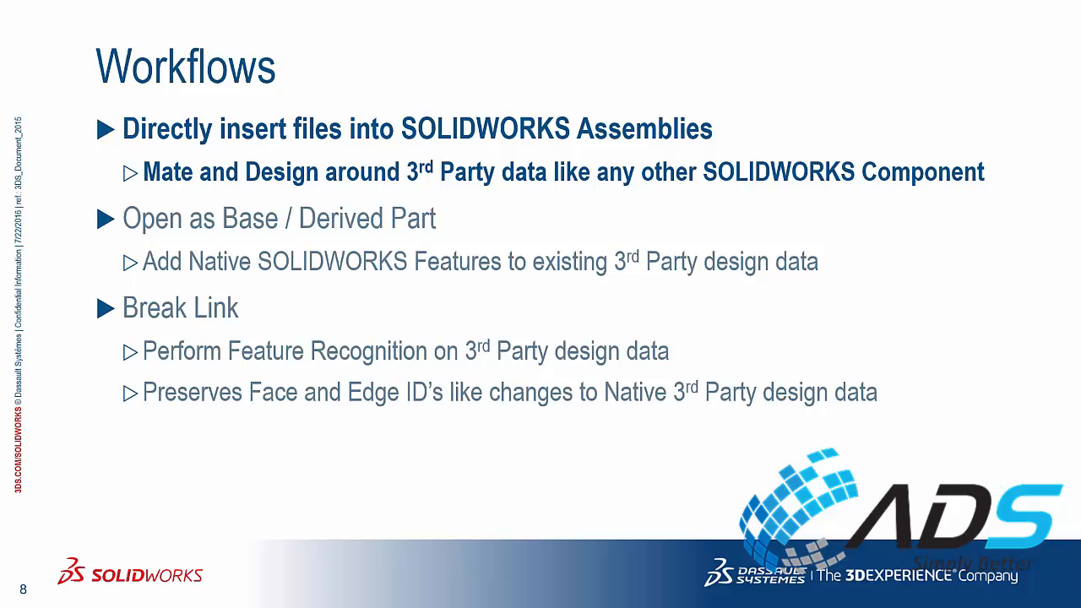
pyautogui.press('Right')
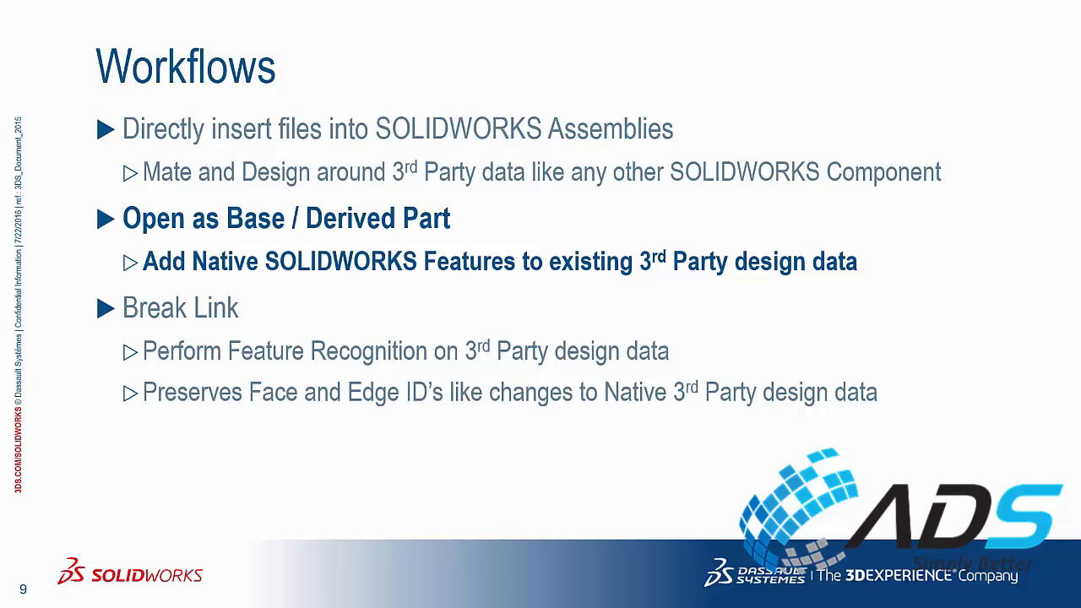
pyautogui.press('Right')
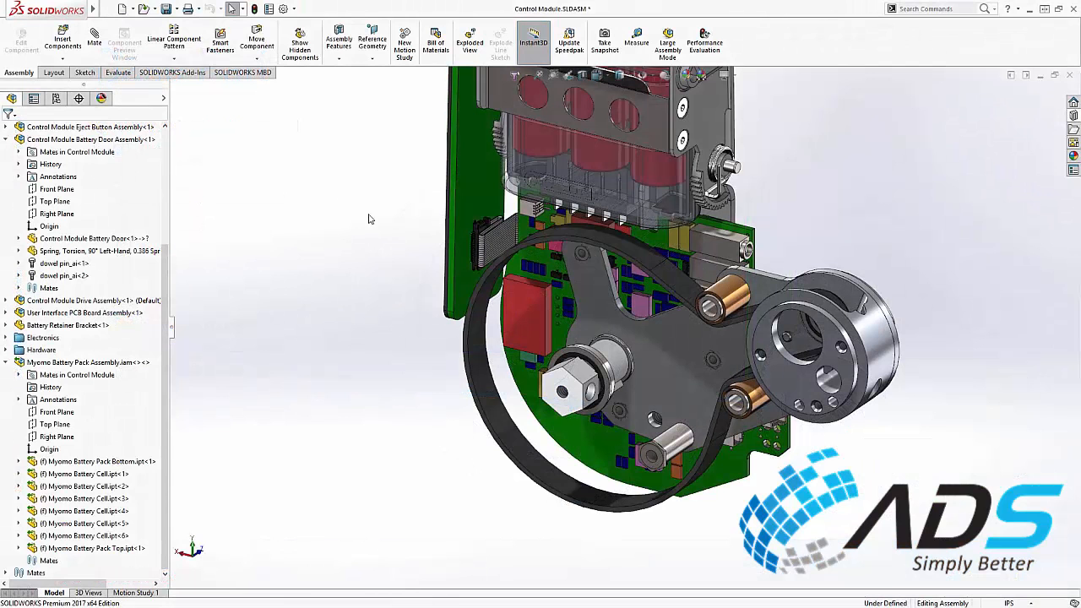
# Open the Creo part primary_output_pulley.prt.1 from the Supplier Parts folder
pyautogui.click(144, 10)
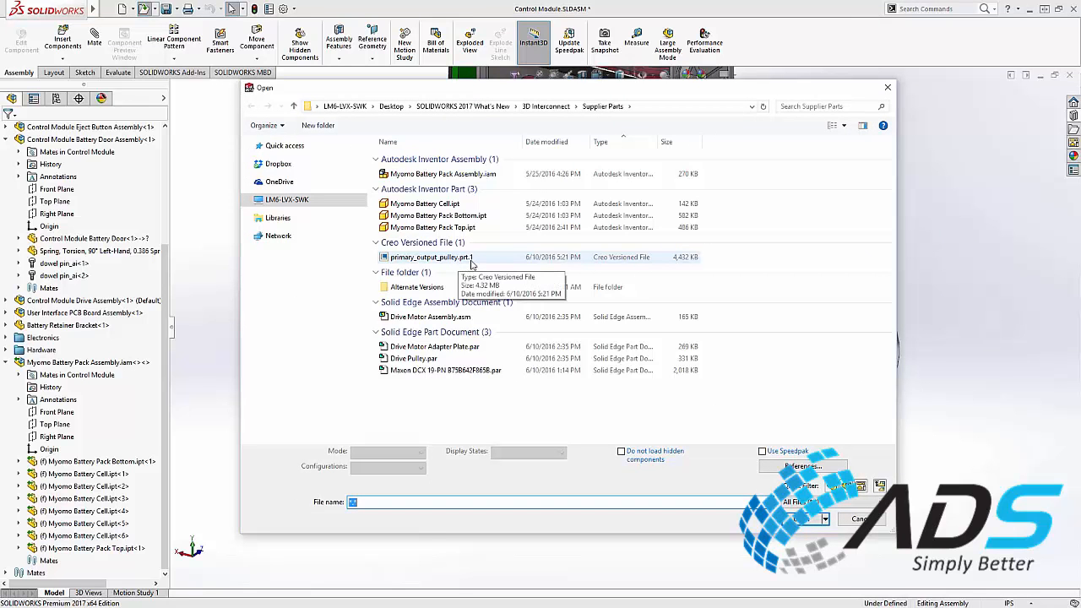
pyautogui.doubleClick(423, 257)
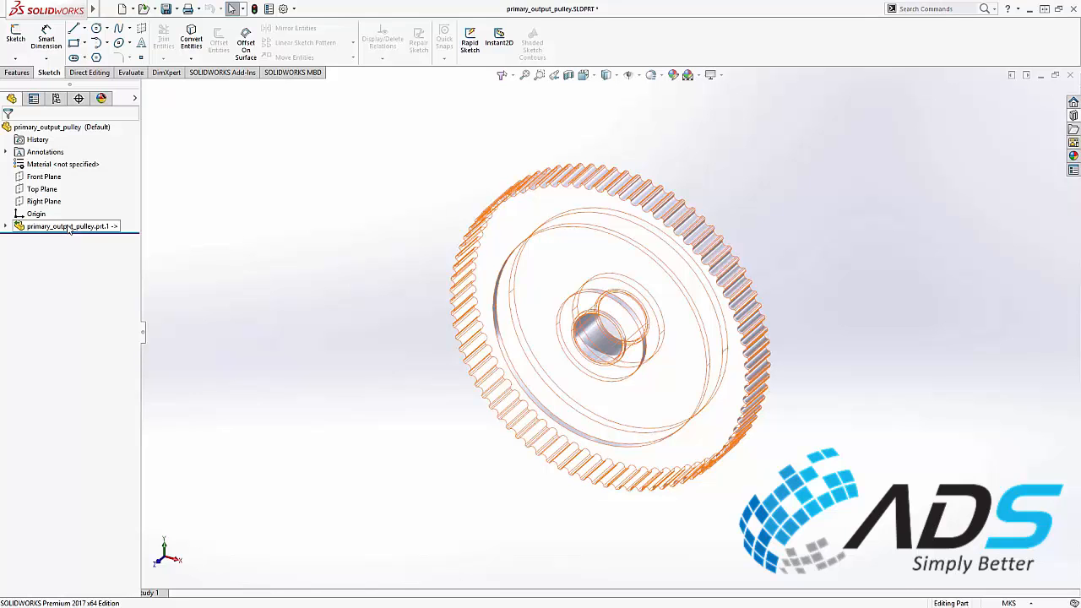
# Add the Keyway library feature from Gears & Sprockets to the pulley's hub face, referencing the bore's circular edge
pyautogui.click(1074, 118)
pyautogui.click(900, 107)
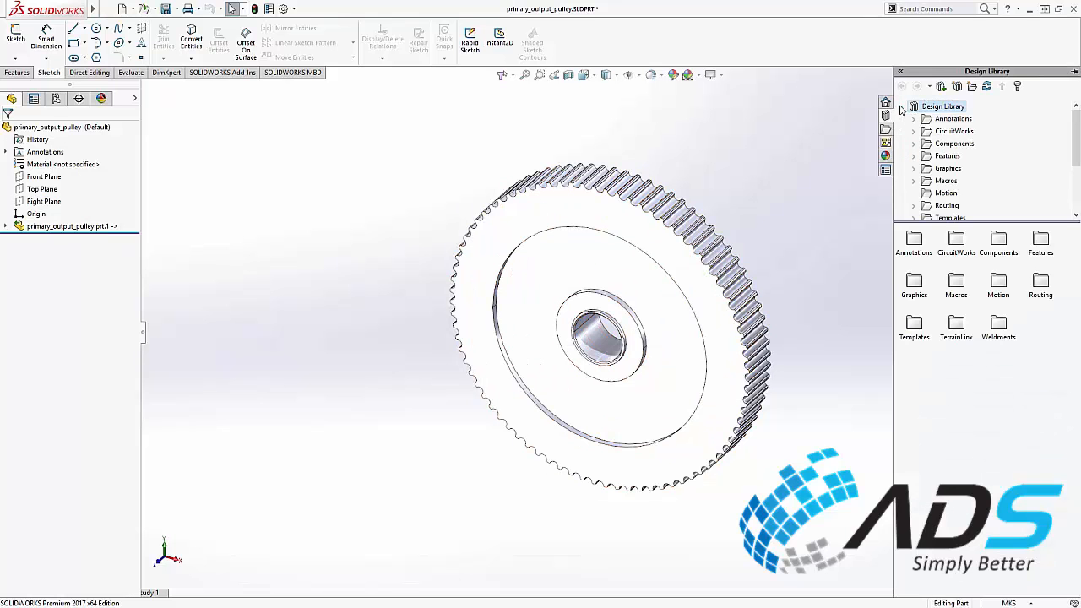
pyautogui.click(914, 156)
pyautogui.click(970, 156)
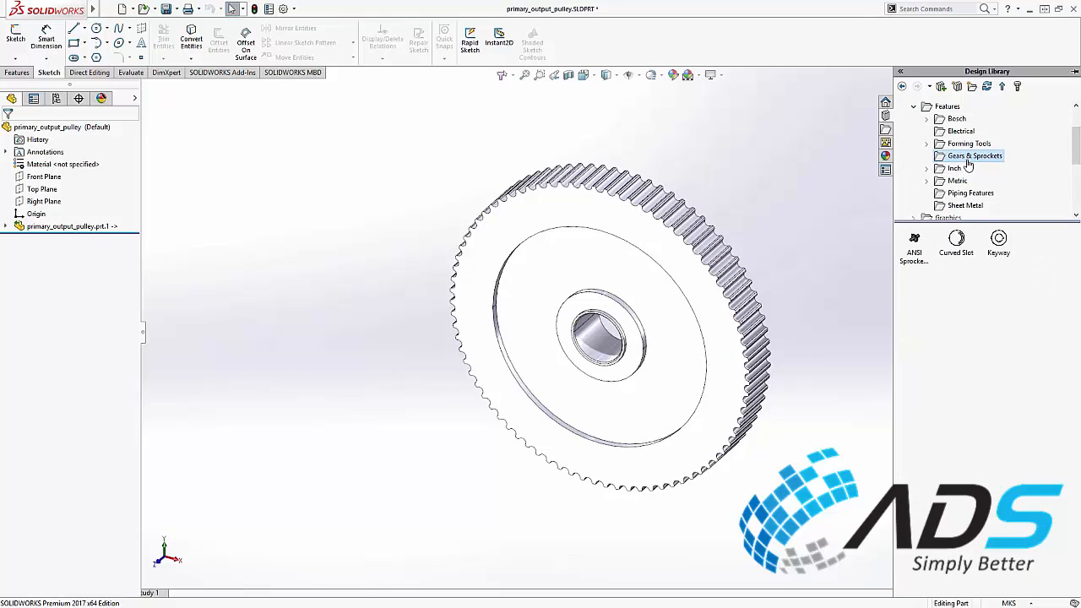
pyautogui.moveTo(998, 241); pyautogui.dragTo(678, 361)
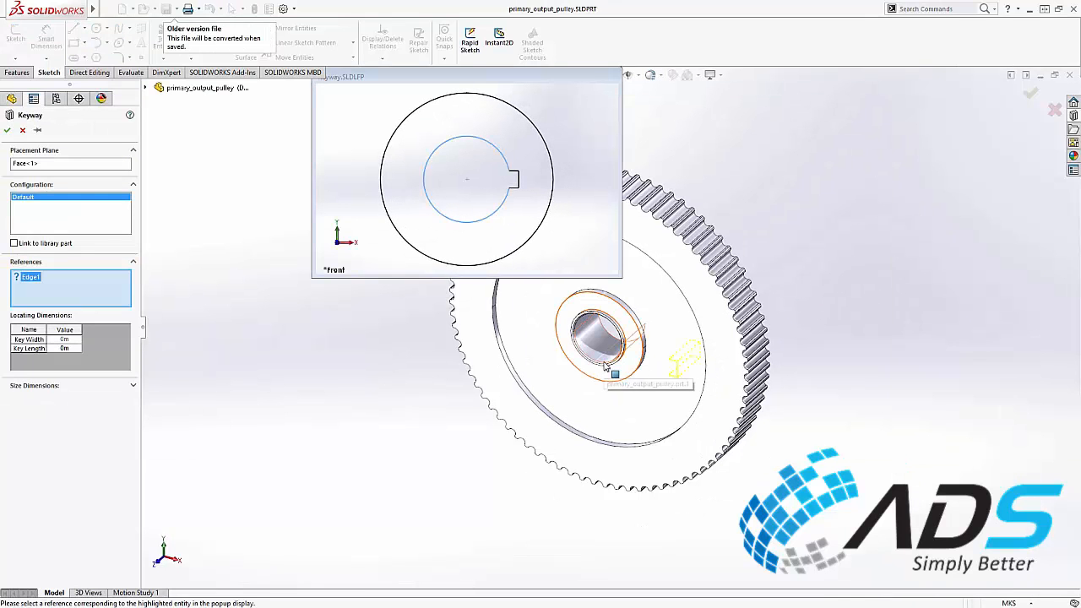
pyautogui.click(604, 366)
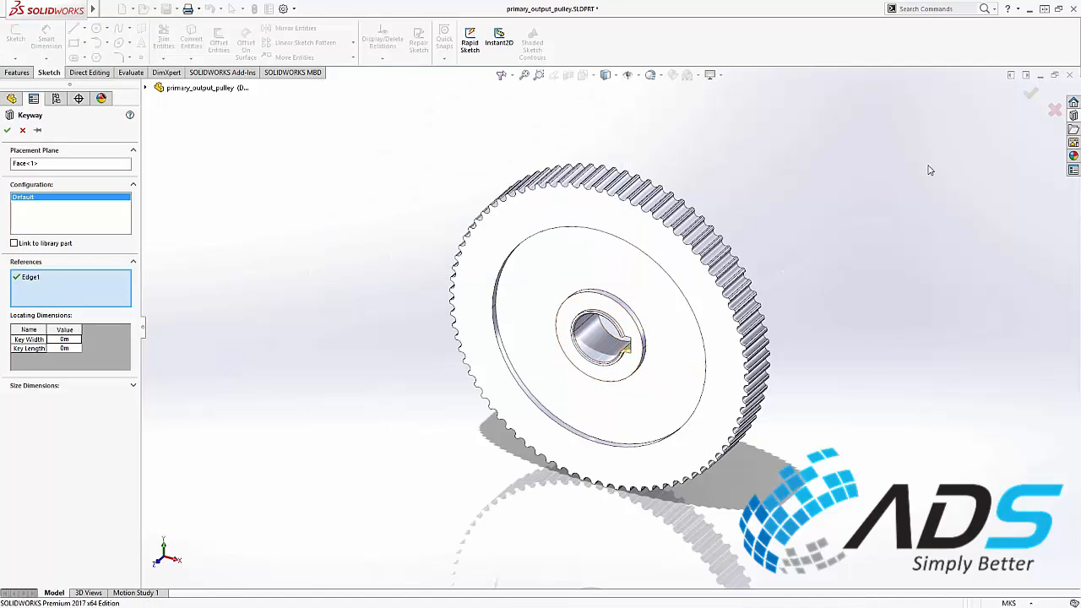
pyautogui.click(1030, 96)
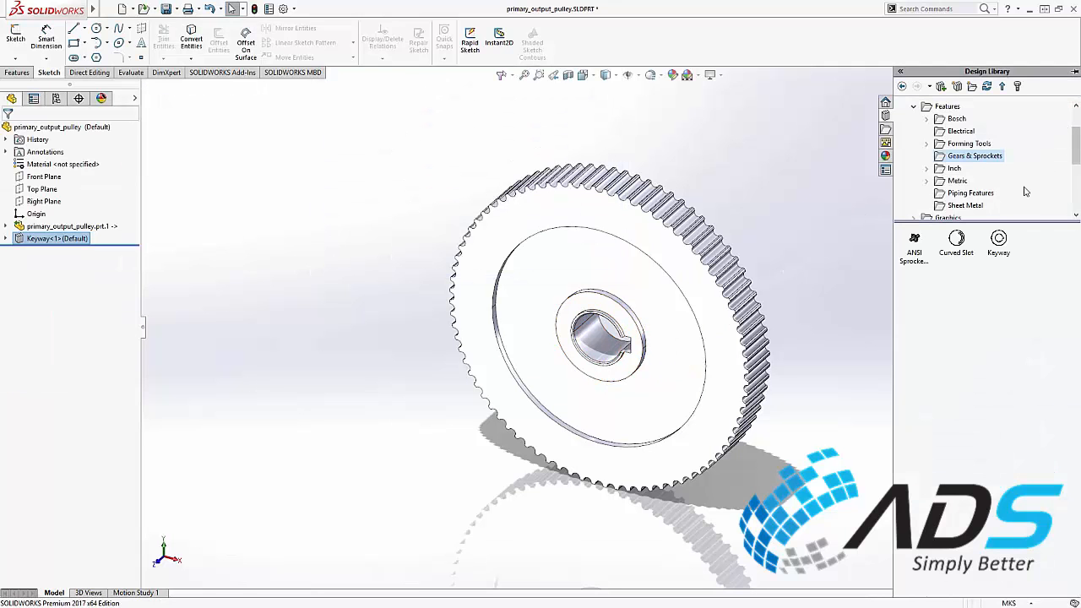
# Add the Curved Slot library feature to the pulley's recessed web face, referencing the web's outer circular edge
pyautogui.moveTo(959, 256); pyautogui.dragTo(686, 372)
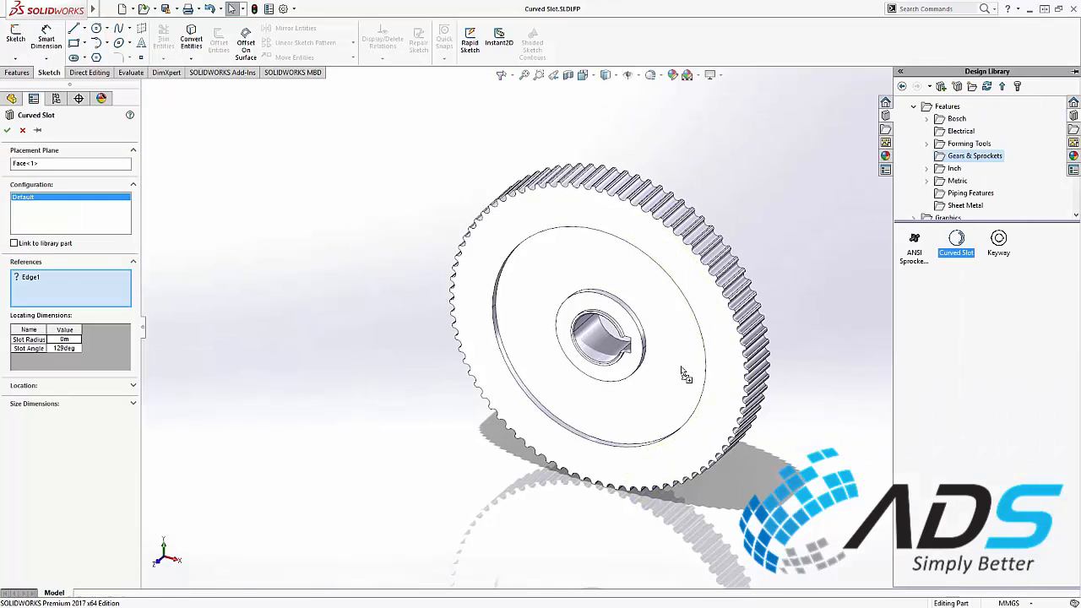
pyautogui.click(612, 446)
pyautogui.click(1030, 94)
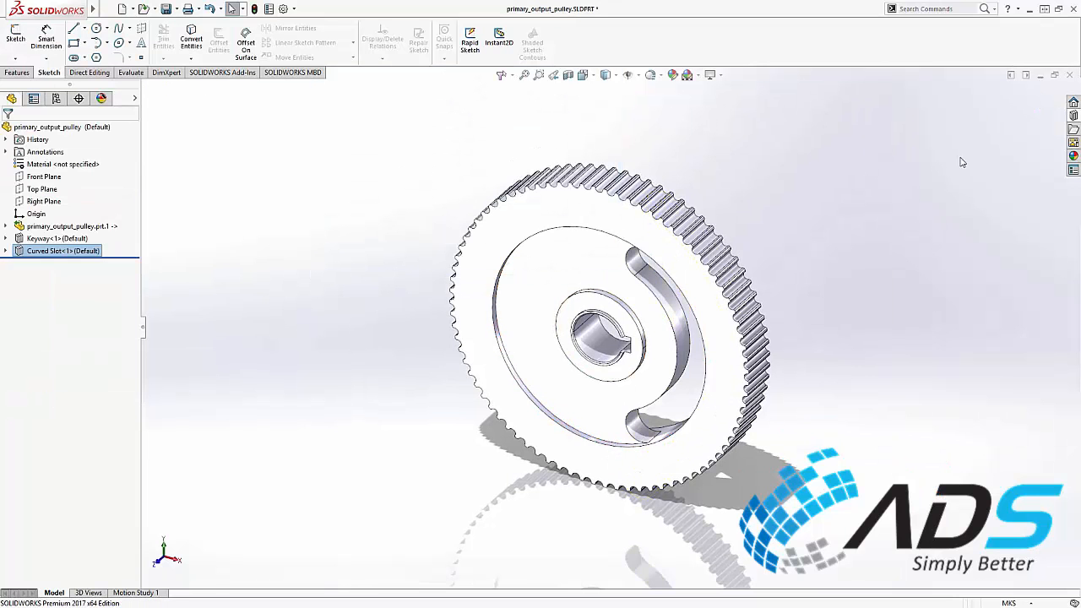
# Insert the pulley with its added features into the Control Module assembly, seated on the output shaft inside the drive belt
pyautogui.moveTo(753, 515); pyautogui.dragTo(633, 511, button='middle')
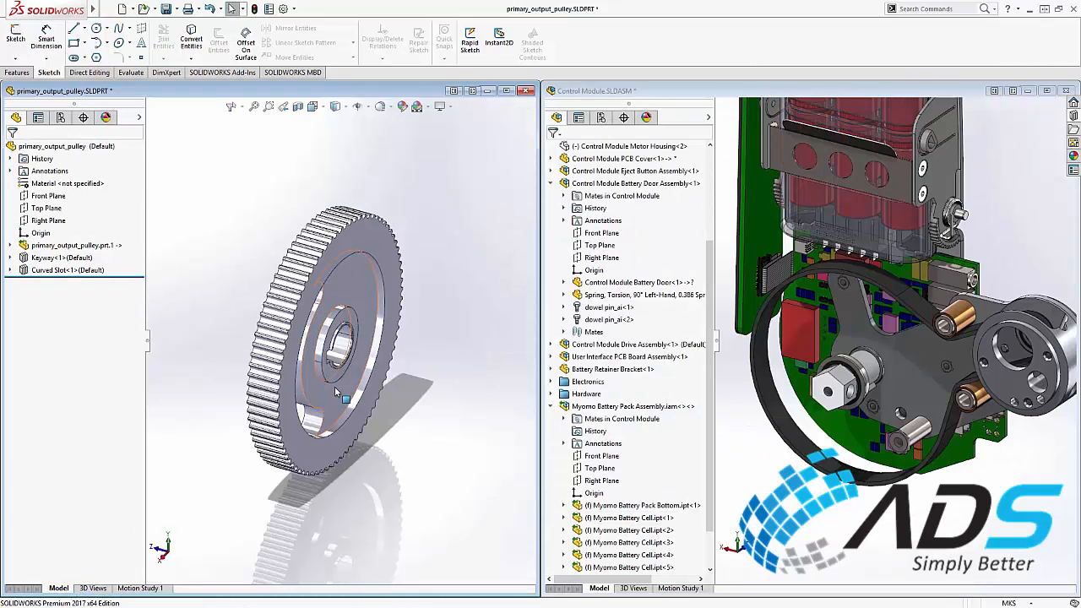
pyautogui.moveTo(338, 385); pyautogui.dragTo(878, 367)
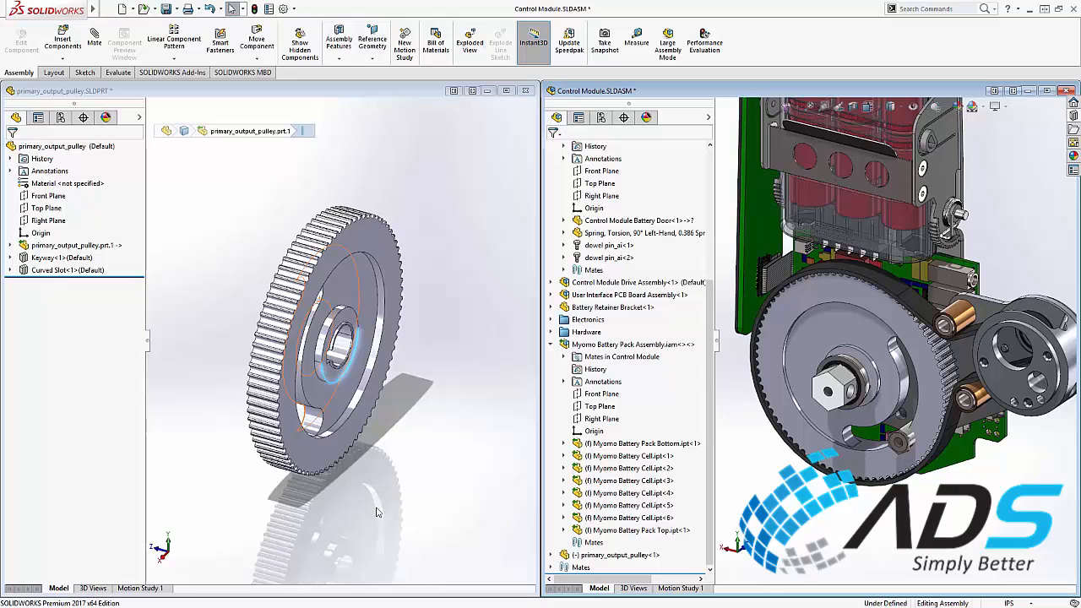
pyautogui.click(328, 506)
pyautogui.moveTo(342, 506); pyautogui.dragTo(445, 503, button='middle')
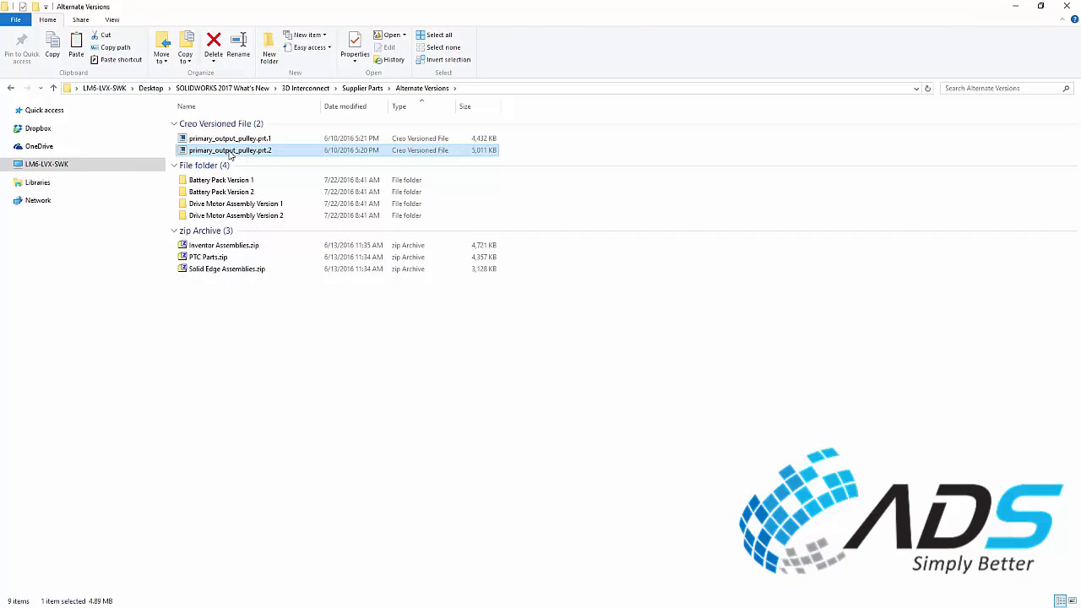
# Copy primary_output_pulley.prt.2 from Alternate Versions into the Supplier Parts folder
pyautogui.hotkey('alt', 'Left')
pyautogui.click(267, 403)
pyautogui.hotkey('ctrl', 'v')
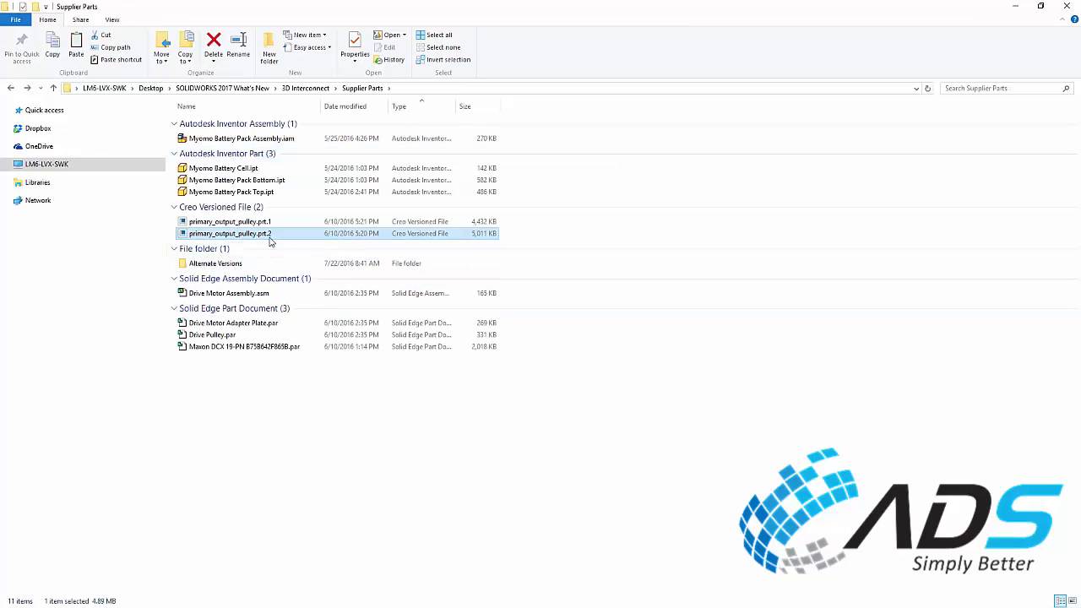
# Switch to SOLIDWORKS, update the pulley's linked Creo model to its new version, and expand its Curved Slot and Keyway features
pyautogui.hotkey('alt', 'Tab')
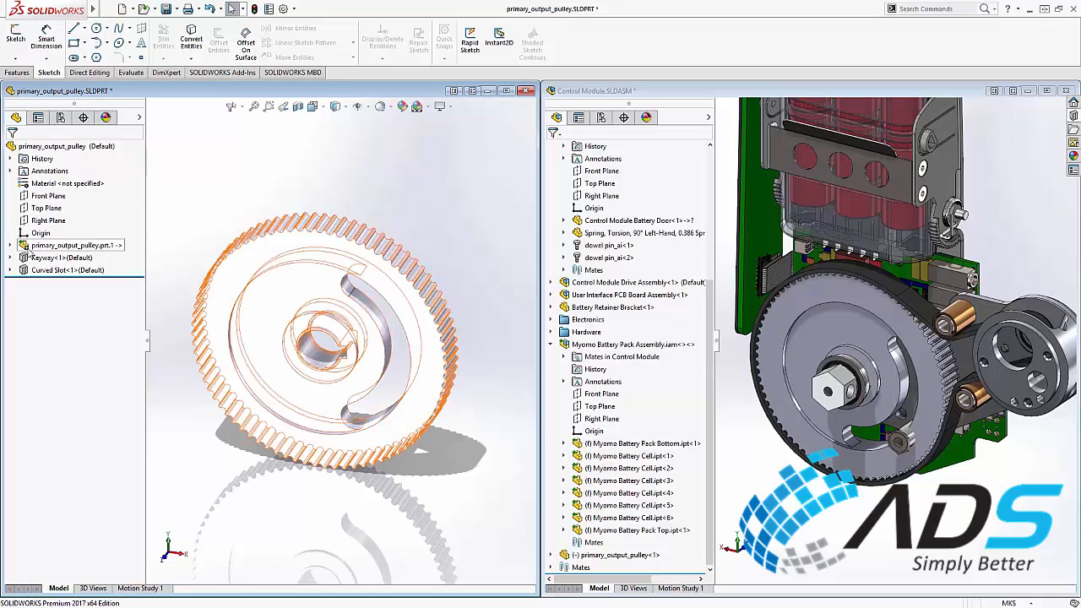
pyautogui.rightClick(102, 250)
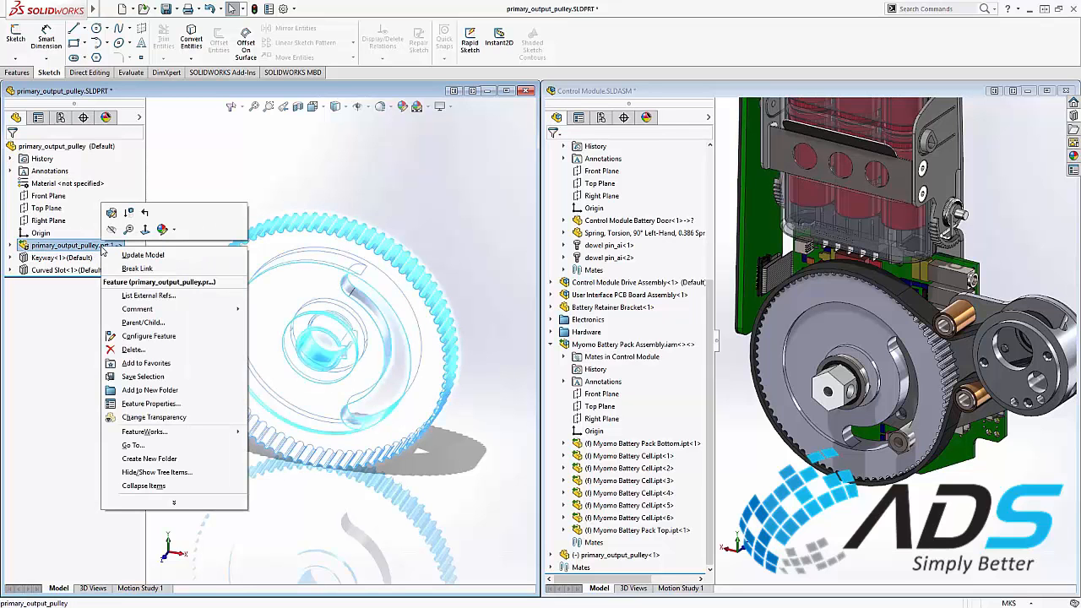
pyautogui.click(161, 260)
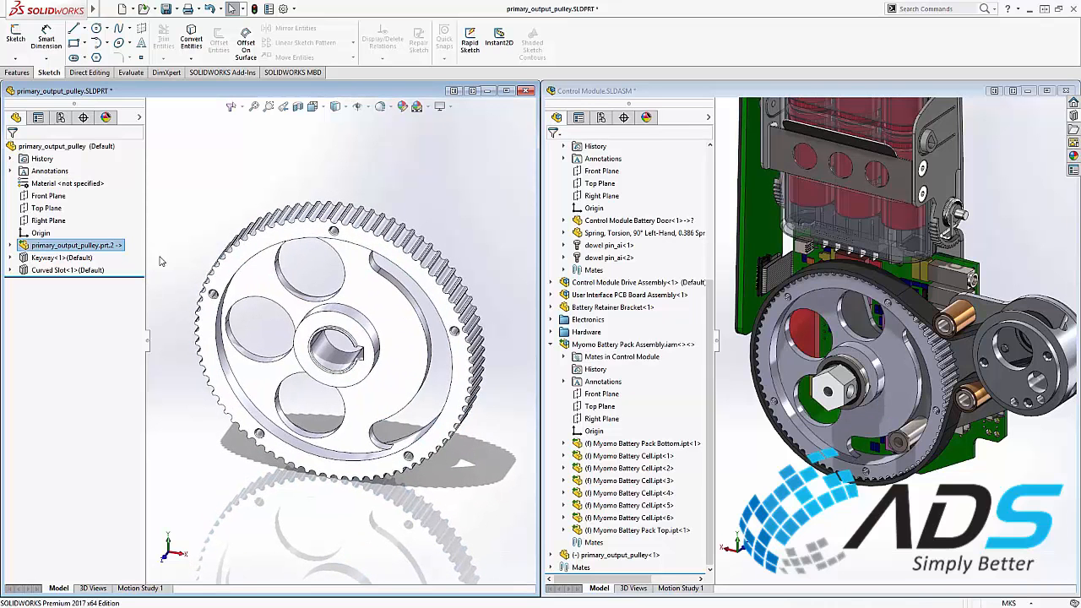
pyautogui.click(10, 270)
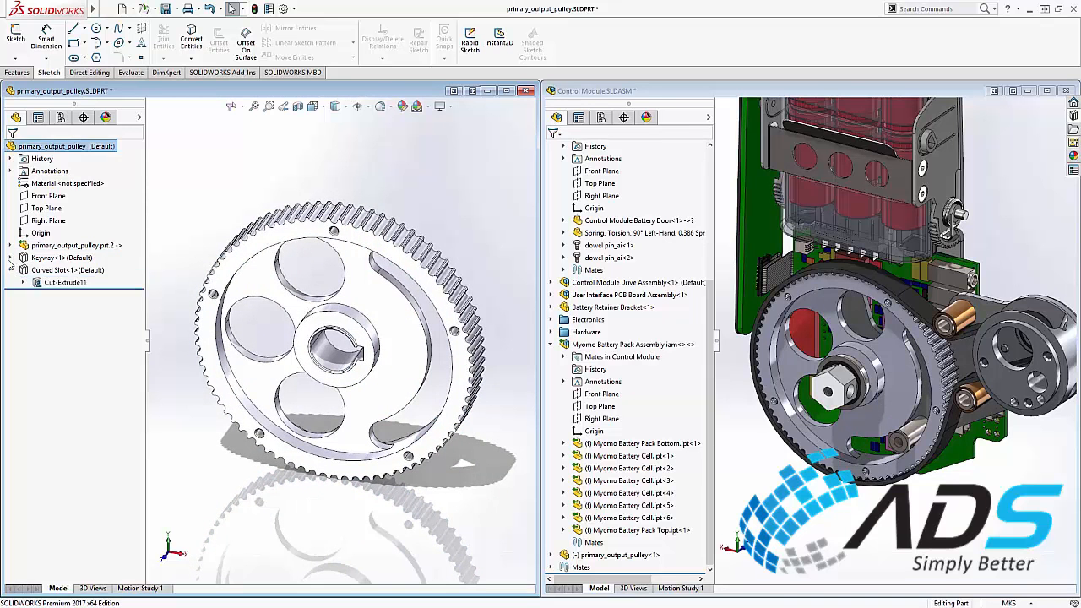
pyautogui.click(10, 257)
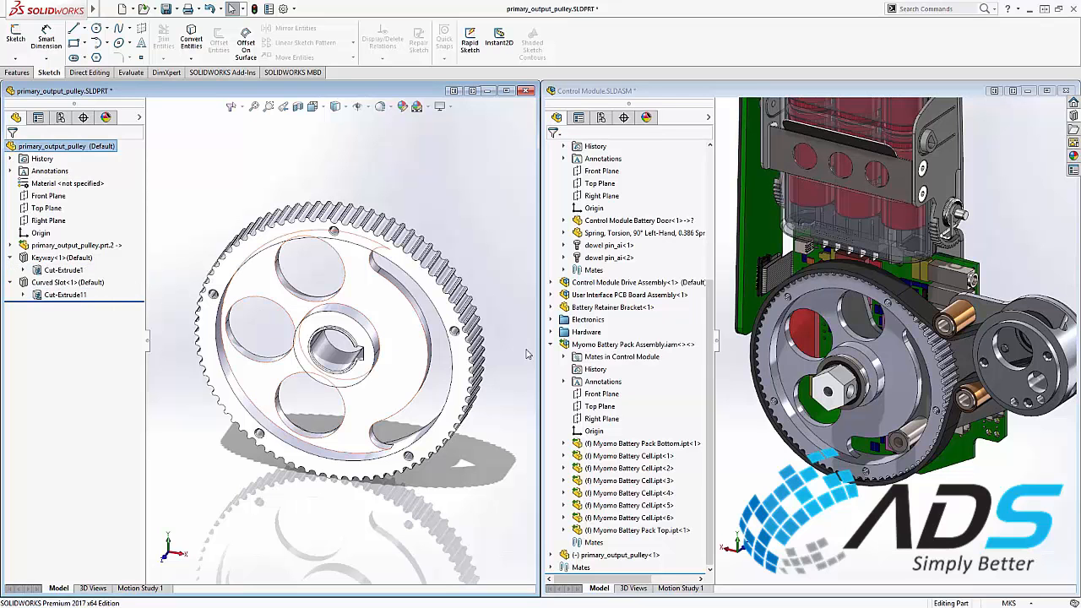
# Maximise the Control Module assembly with its feature tree collapsed and switch its display state to Motor Plate
pyautogui.click(711, 353)
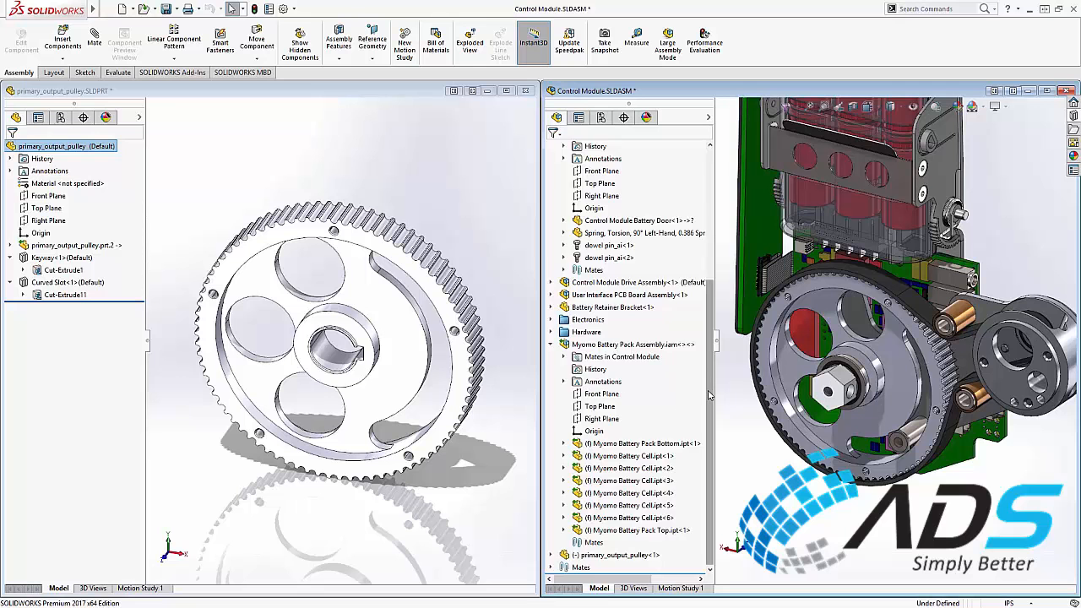
pyautogui.hotkey('shift', 'c')
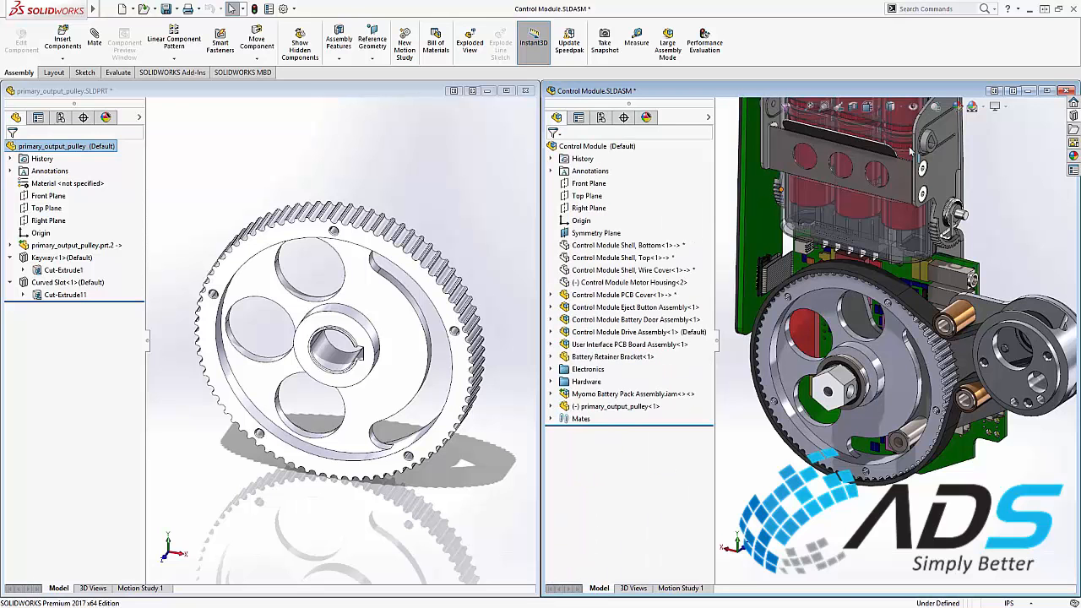
pyautogui.click(1046, 90)
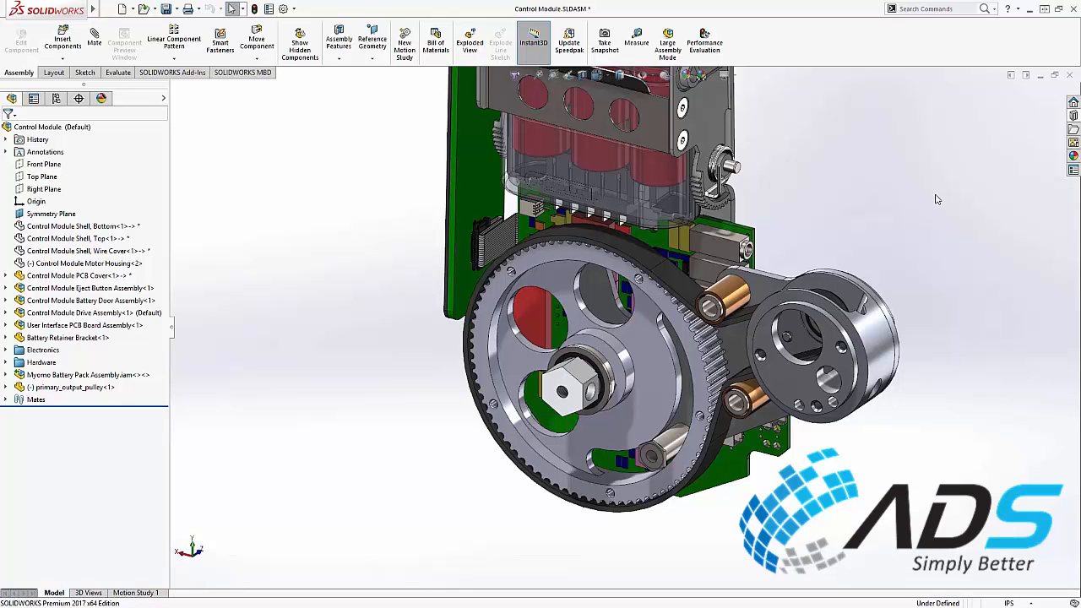
pyautogui.rightClick(664, 76)
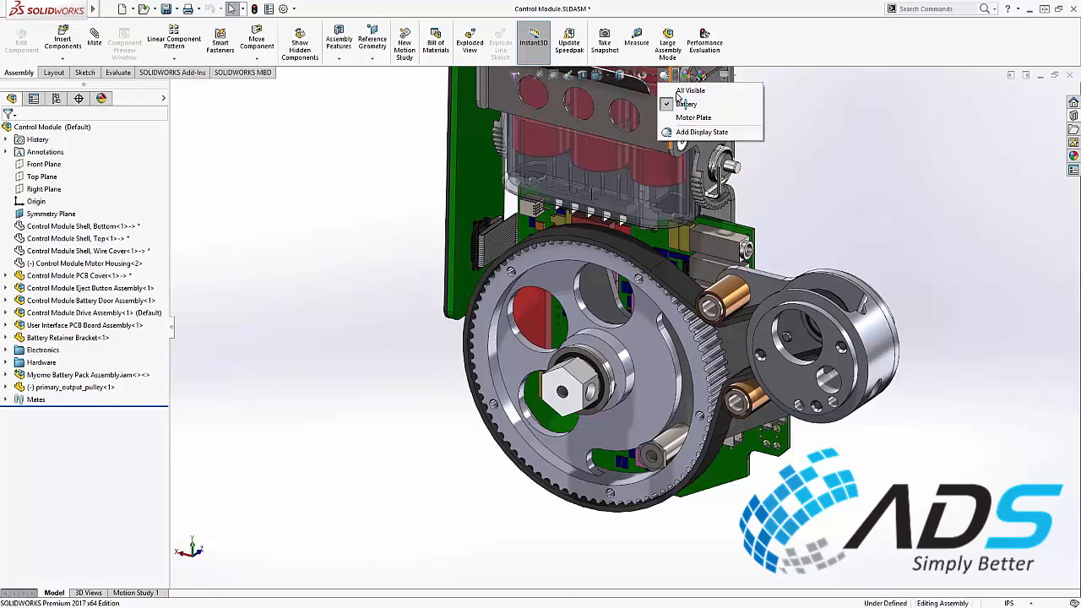
pyautogui.click(678, 117)
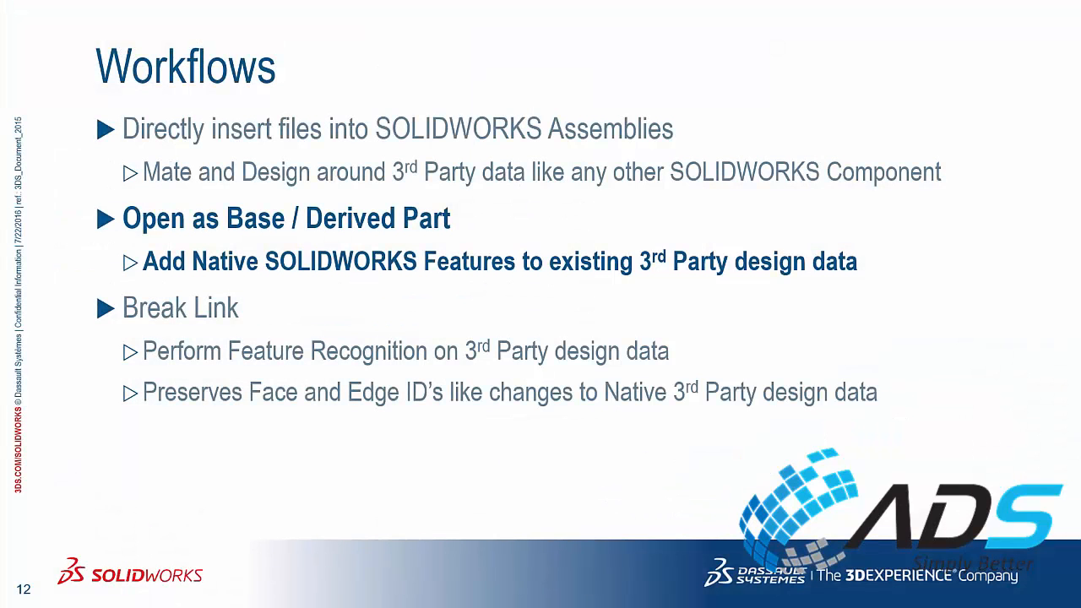
pyautogui.press('Right')
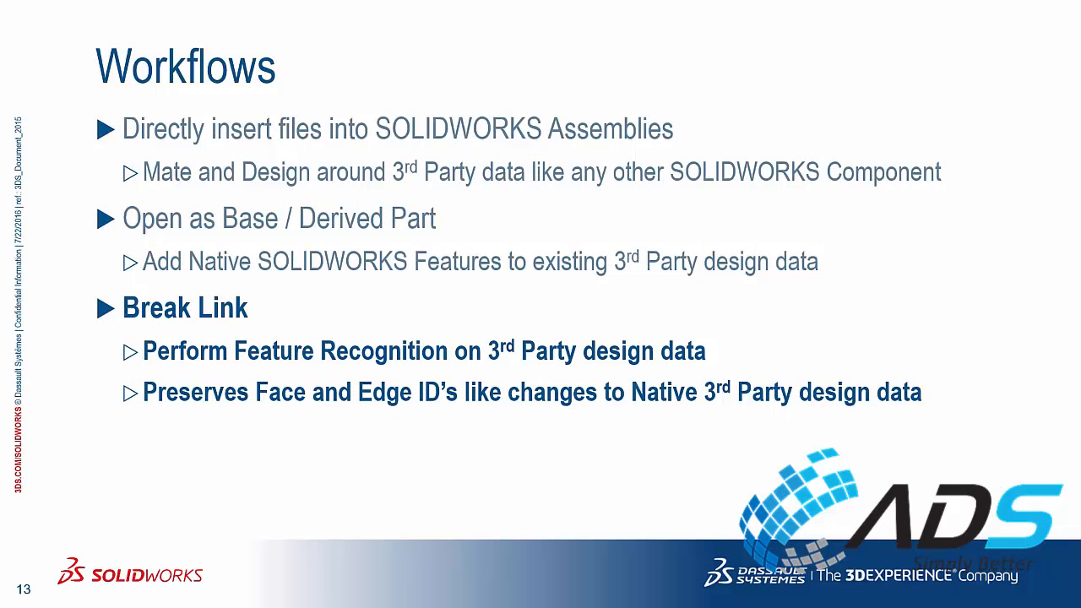
pyautogui.press('Right')
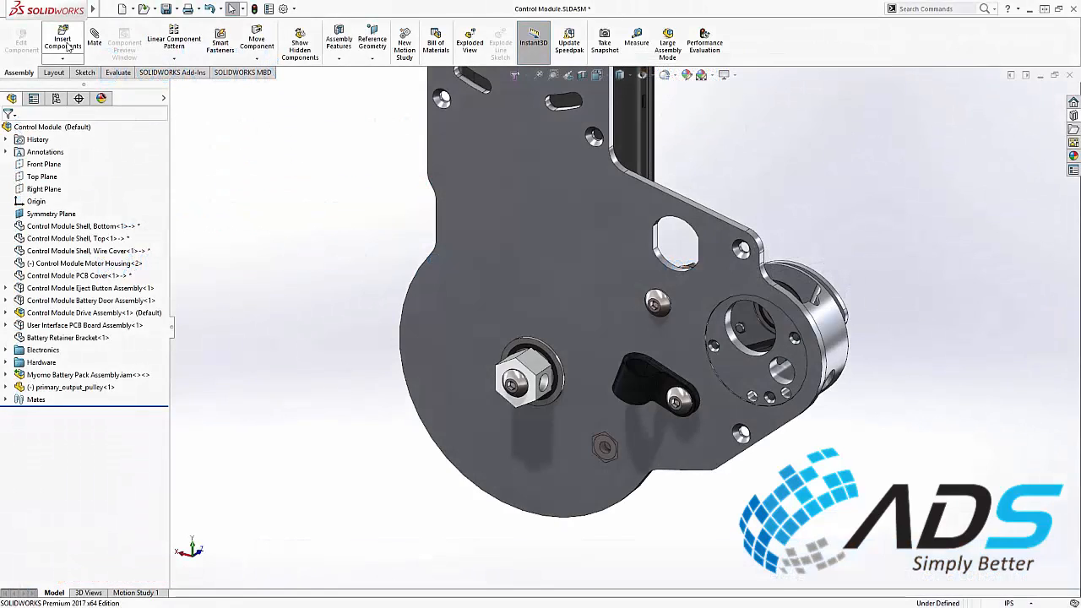
# Insert the Solid Edge assembly Drive Motor Assembly.asm from Supplier Parts and place it beside the motor plate
pyautogui.click(64, 42)
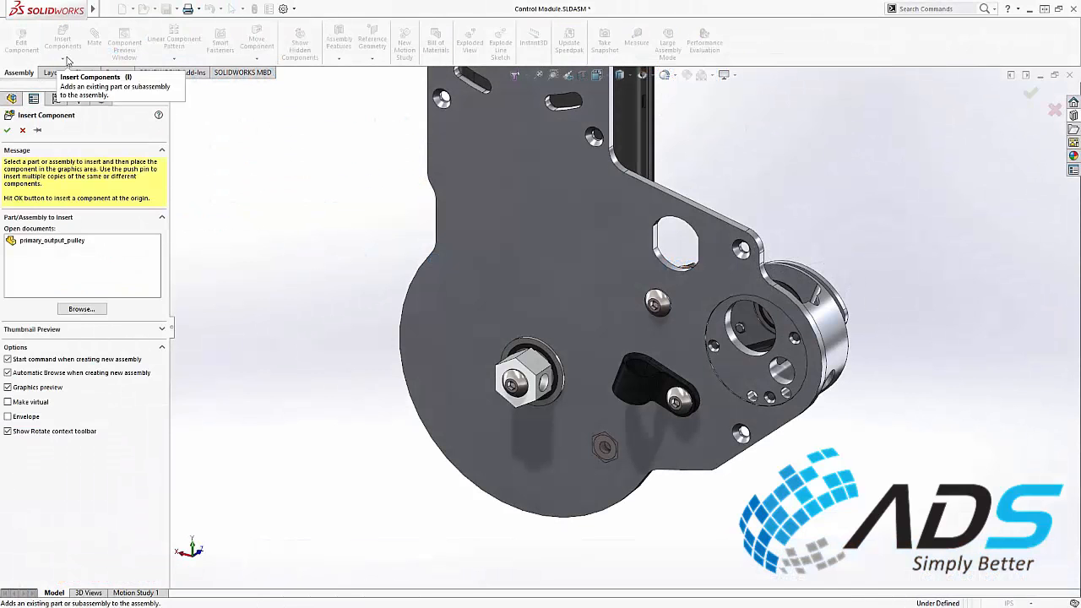
pyautogui.click(82, 309)
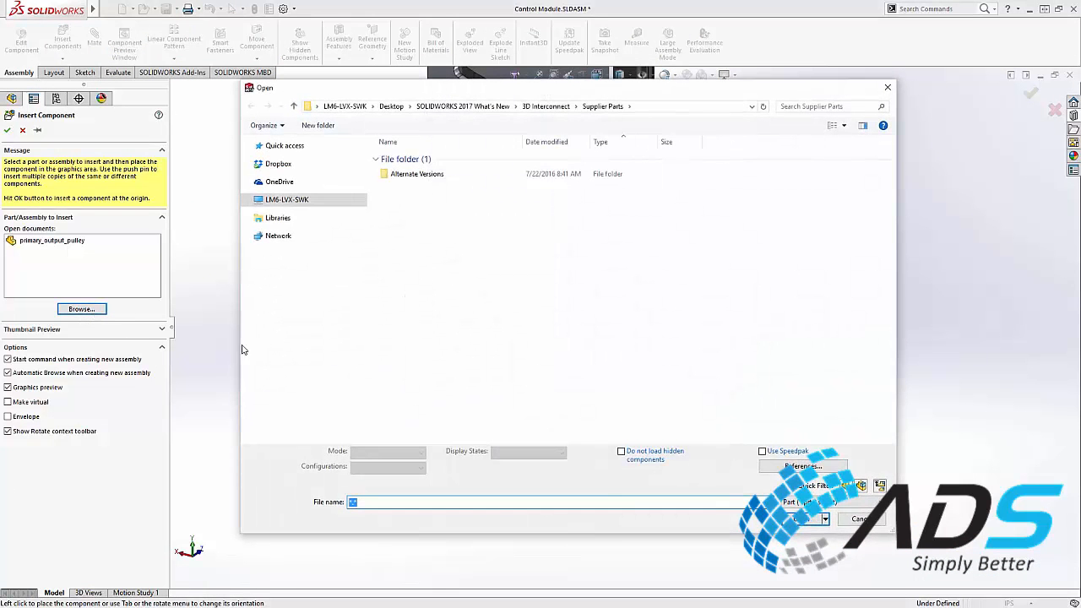
pyautogui.click(826, 504)
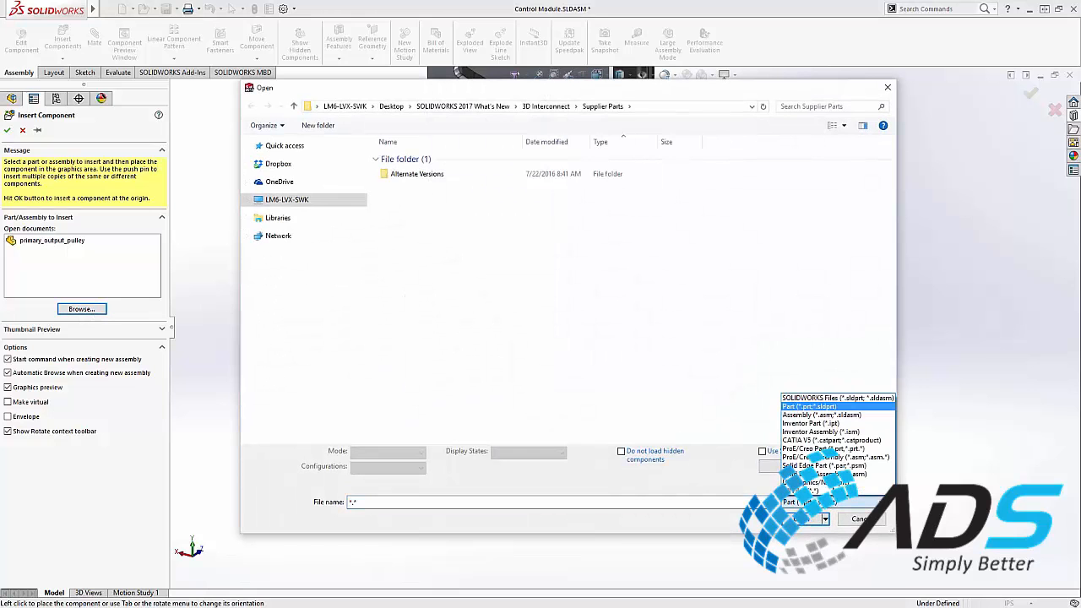
pyautogui.click(823, 473)
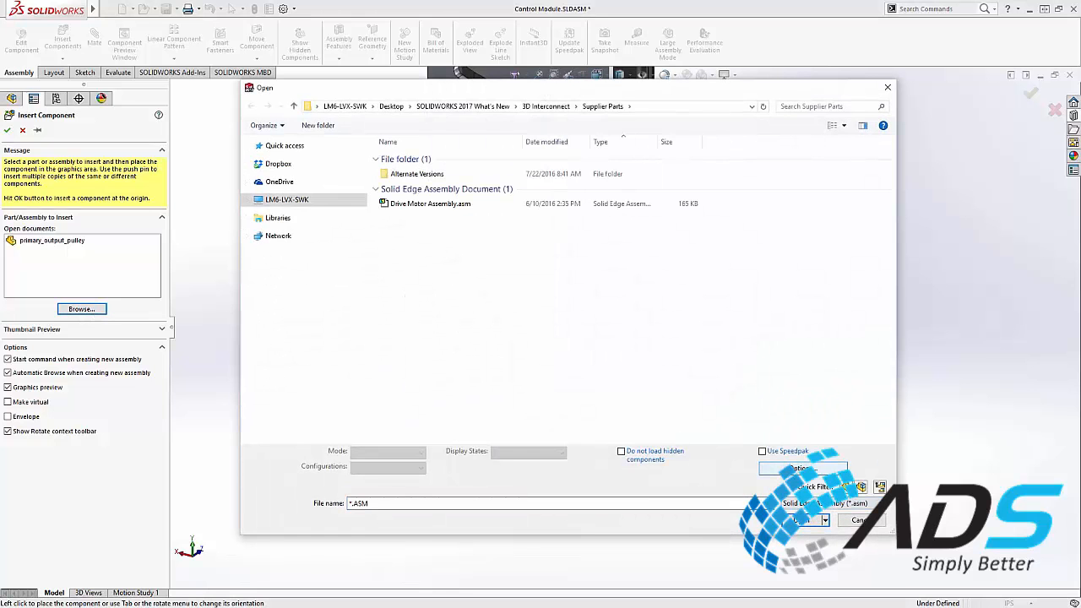
pyautogui.doubleClick(397, 206)
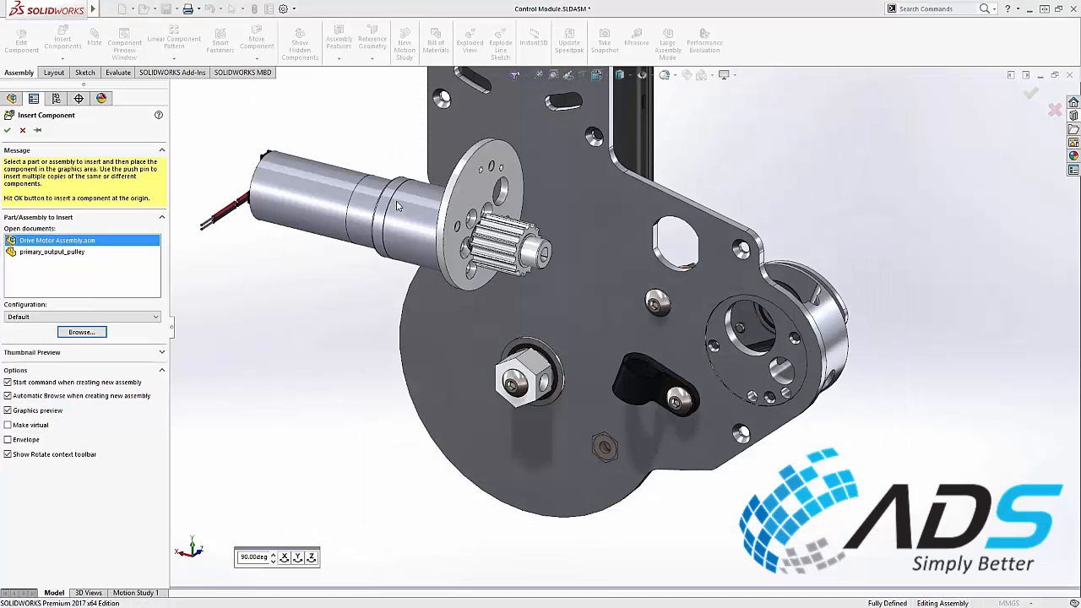
pyautogui.click(317, 288)
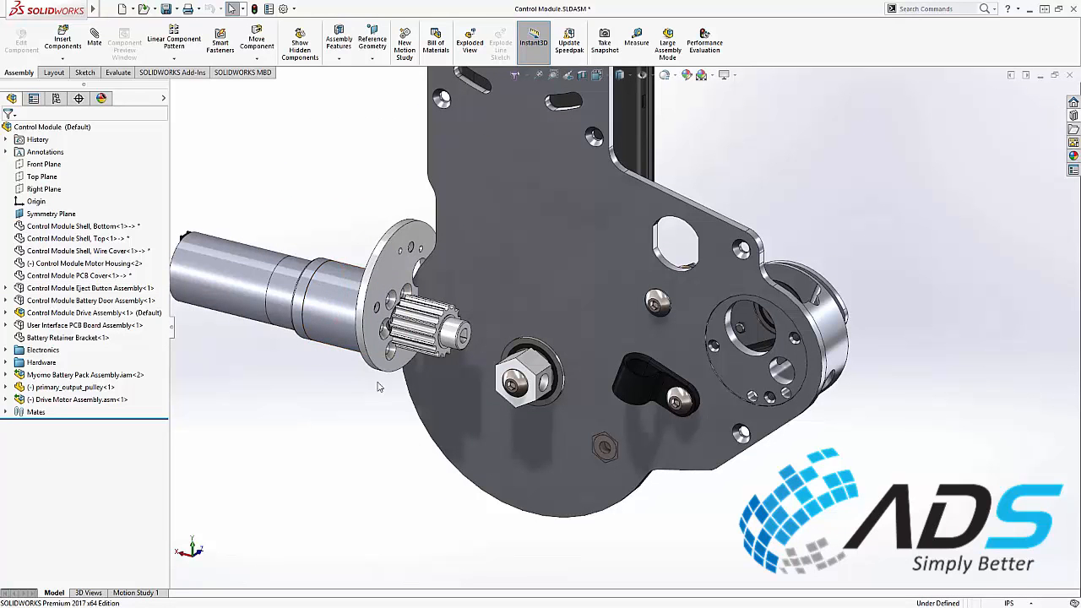
# Mate the drive motor's adapter plate by its circular edge to the round Drive Motor Input Bracket
pyautogui.keyDown('alt'); pyautogui.moveTo(393, 377); pyautogui.dragTo(707, 291); pyautogui.keyUp('alt')
pyautogui.keyDown('ctrl'); pyautogui.click(786, 289); pyautogui.keyUp('ctrl')
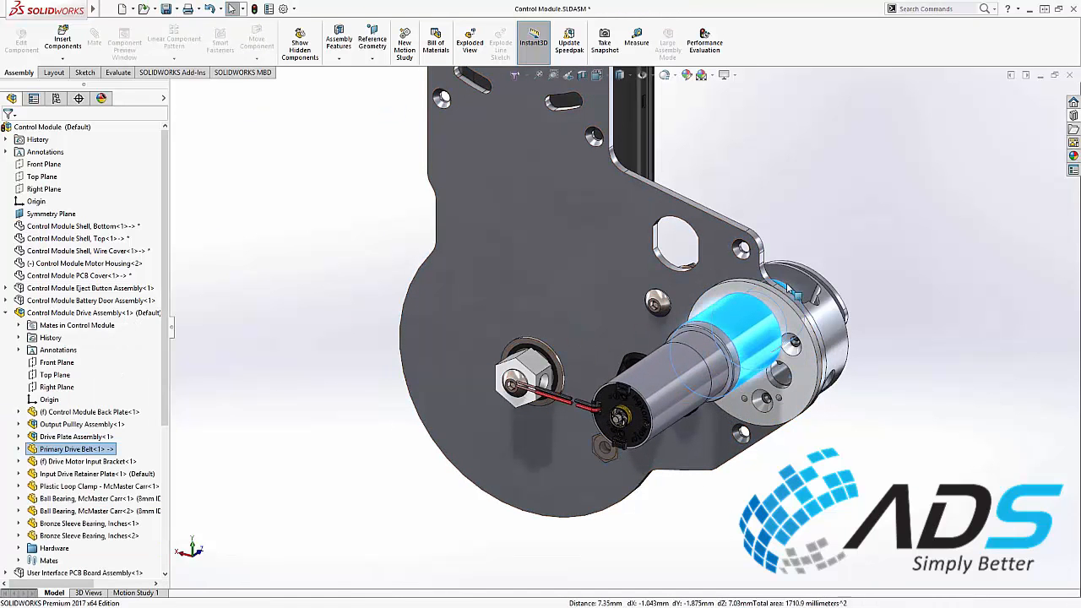
pyautogui.click(855, 276)
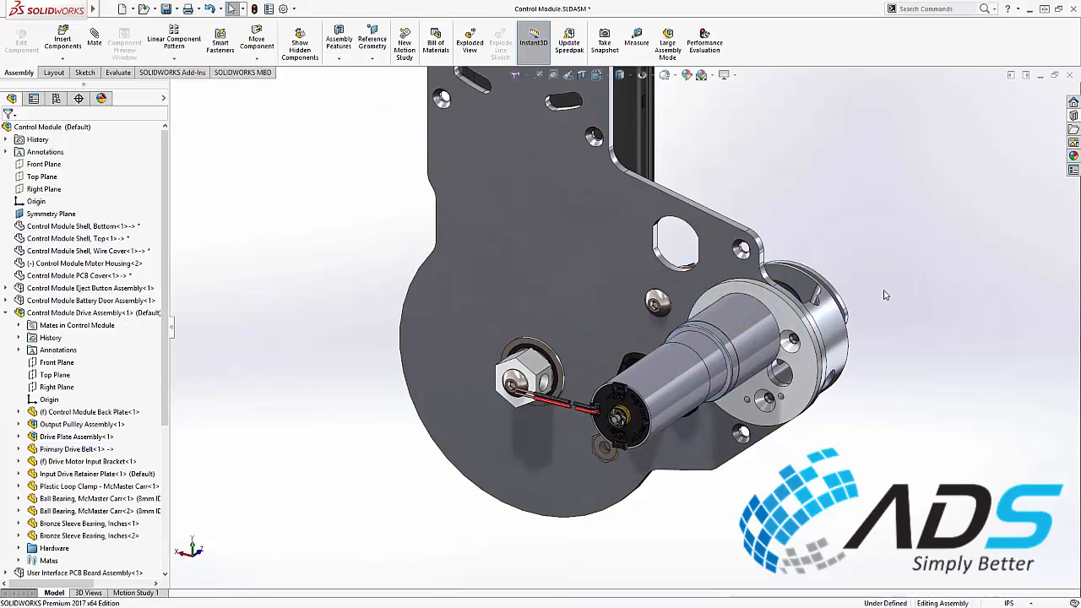
# Align the adapter plate's lower countersunk hole concentrically with the matching hole in the Drive Motor Input Bracket
pyautogui.moveTo(833, 376); pyautogui.dragTo(845, 341, button='middle')
pyautogui.moveTo(847, 339); pyautogui.dragTo(865, 313, button='right')
pyautogui.moveTo(865, 313); pyautogui.dragTo(750, 462)
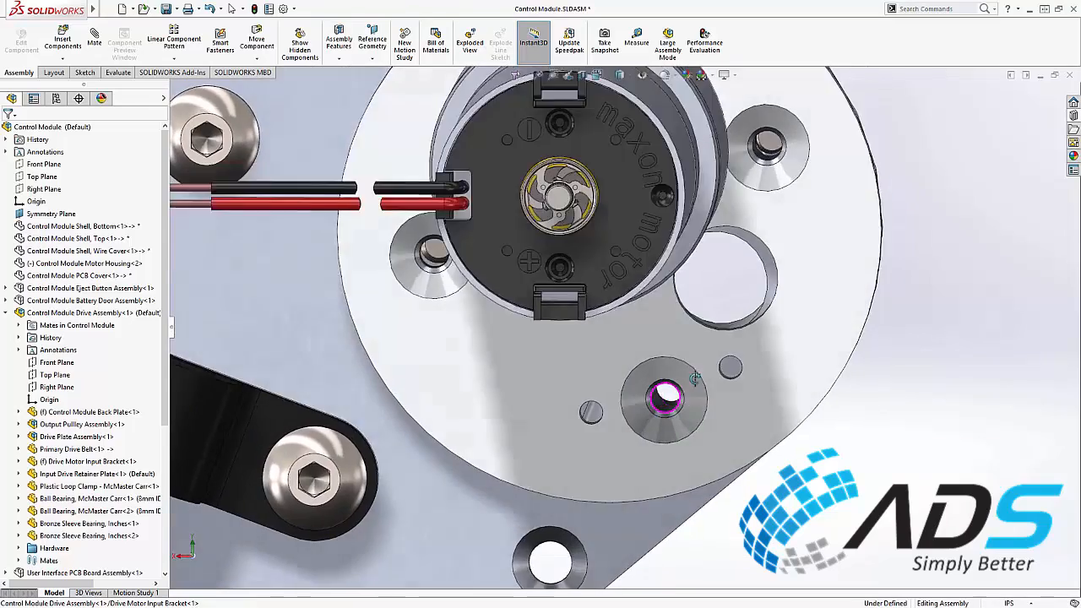
pyautogui.moveTo(690, 378); pyautogui.dragTo(649, 417, button='middle')
pyautogui.scroll(8, 663, 432)
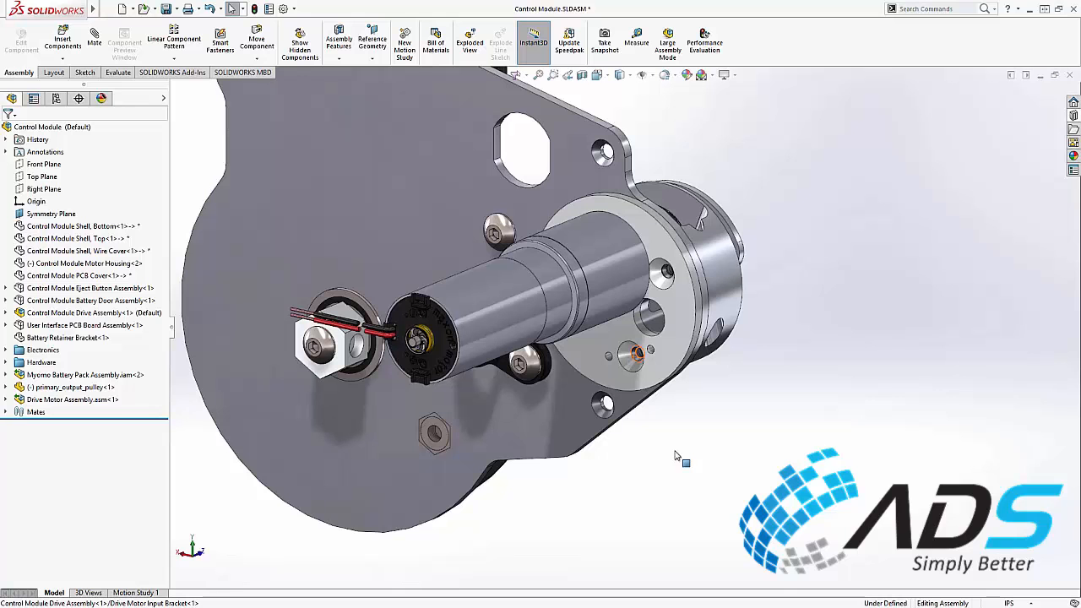
# Break the link between Drive Motor Assembly.asm and its original CAD model
pyautogui.rightClick(48, 401)
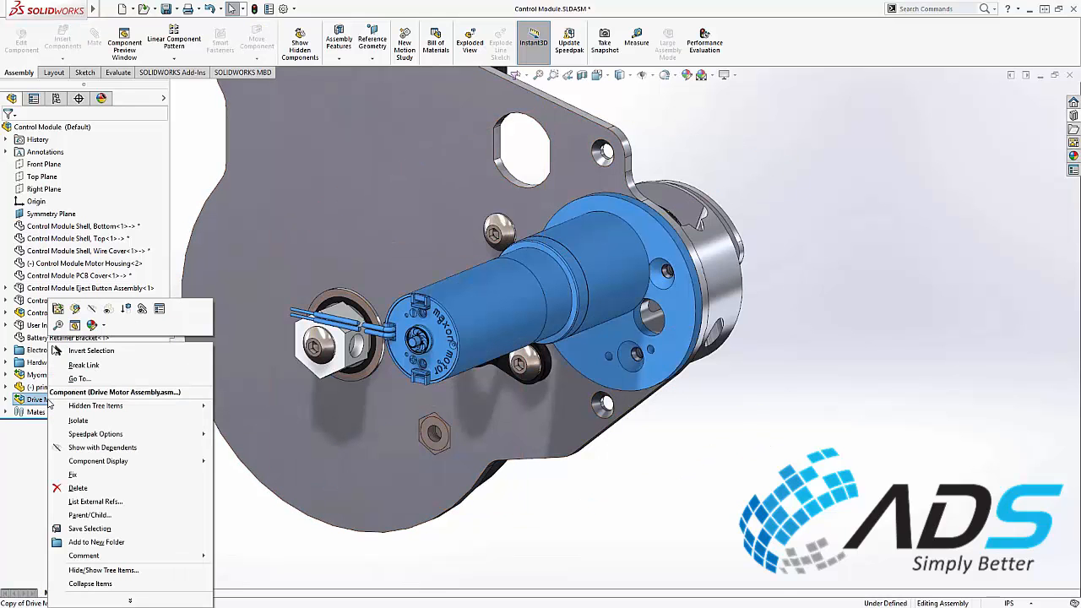
pyautogui.click(101, 366)
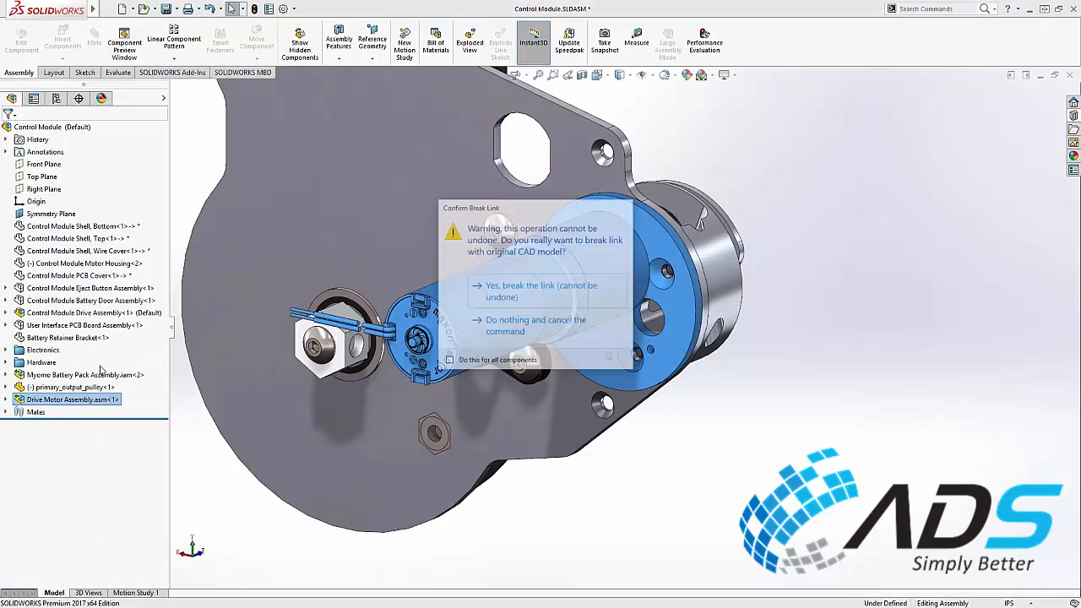
pyautogui.click(543, 291)
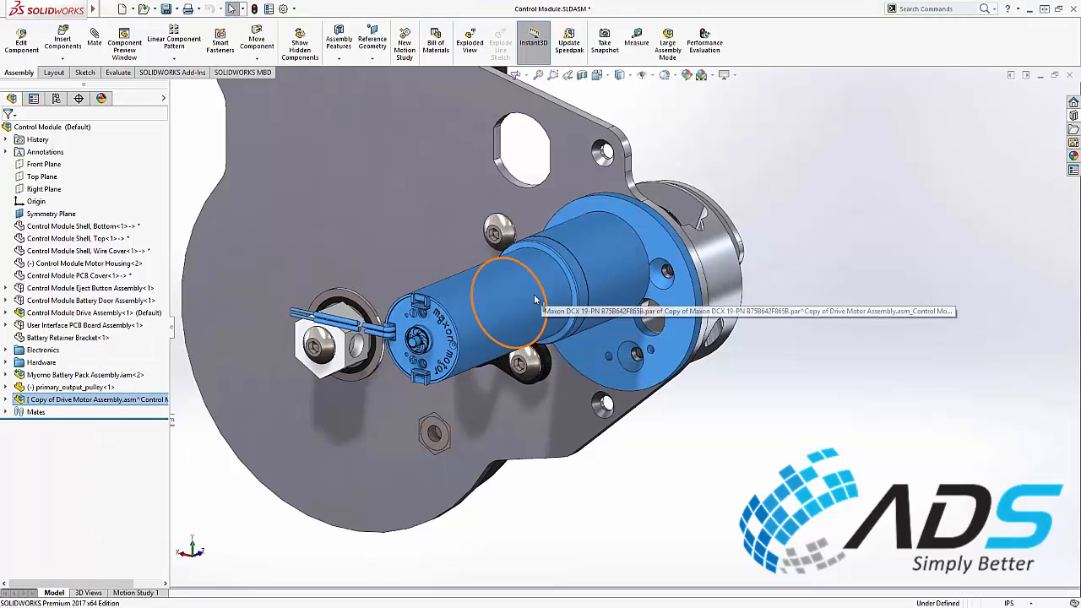
pyautogui.click(202, 433)
# Expand the unlinked drive motor subassembly to show its components and open it in its own window
pyautogui.click(5, 401)
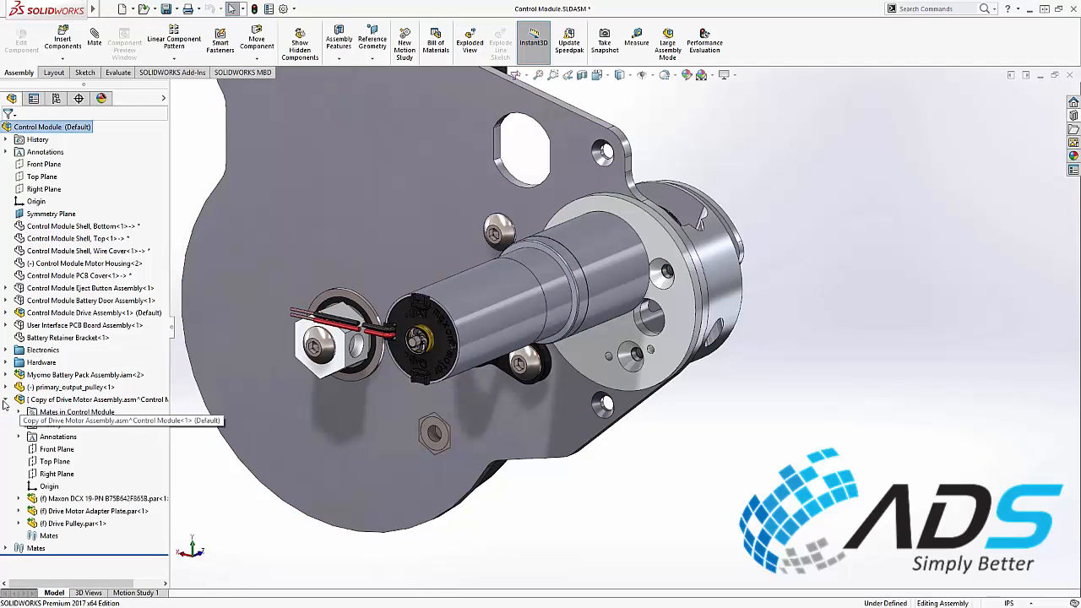
pyautogui.click(34, 400)
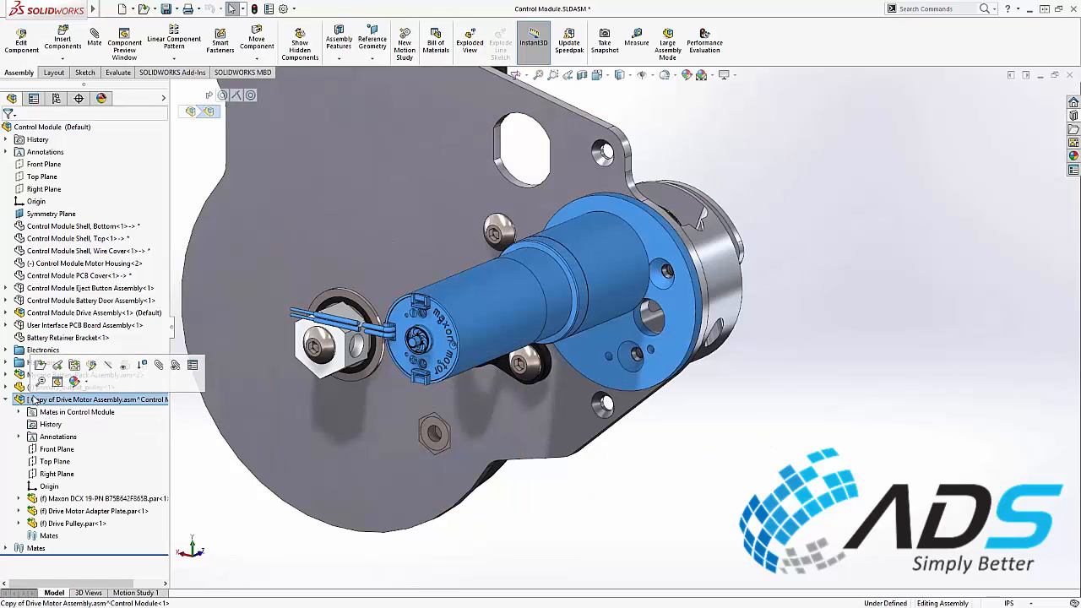
pyautogui.click(41, 371)
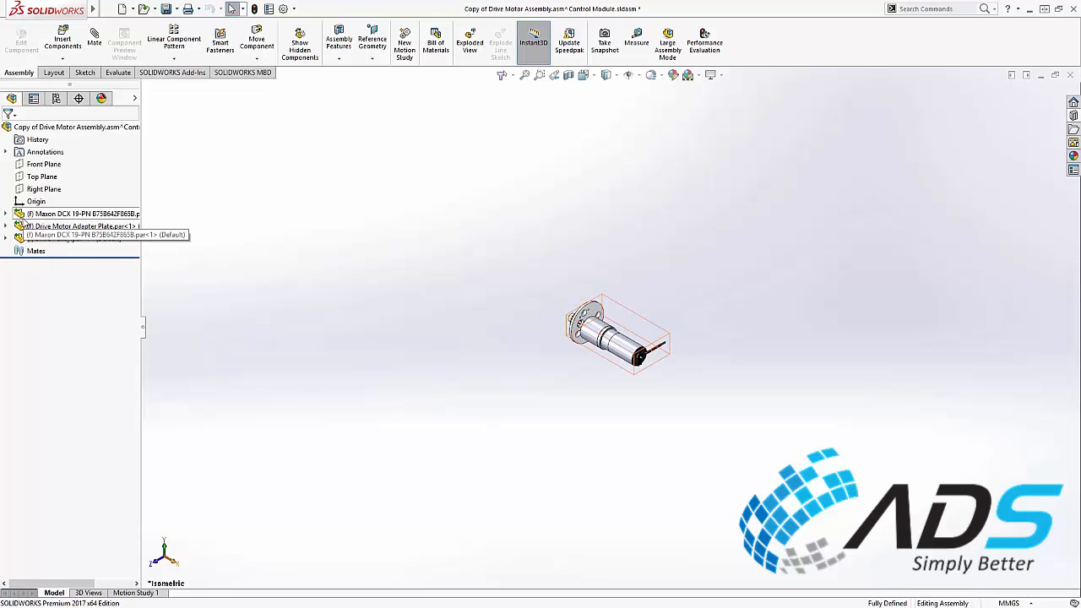
pyautogui.press('f')
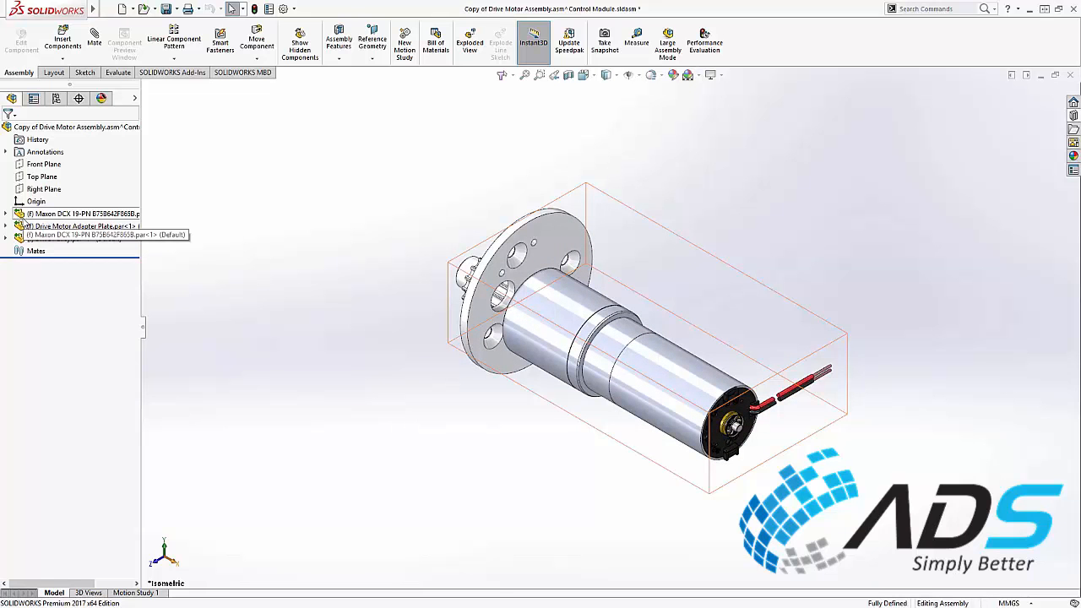
pyautogui.click(522, 265)
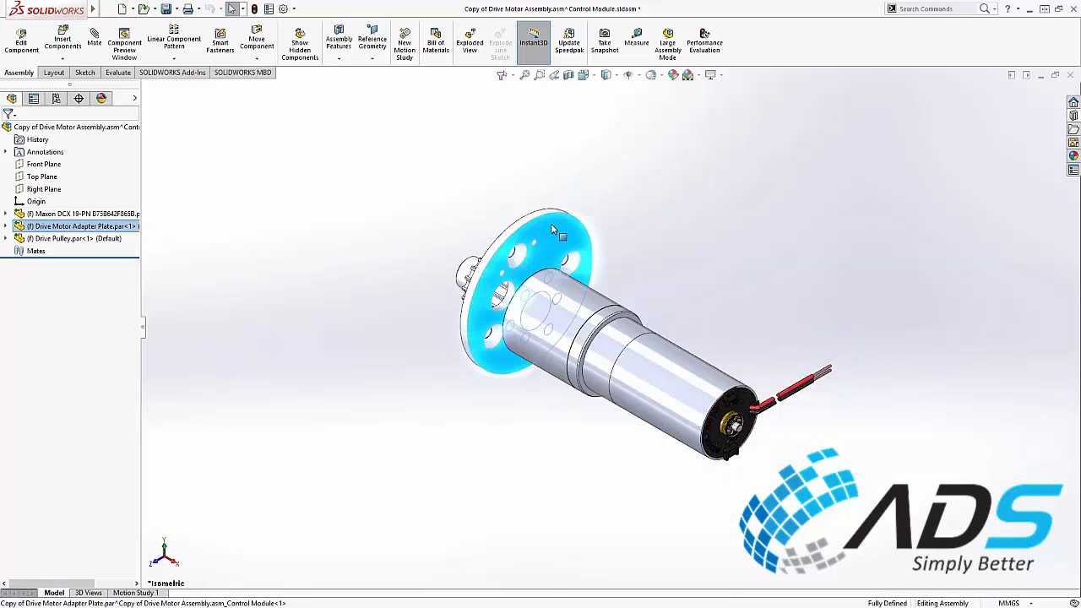
pyautogui.rightClick(552, 209)
pyautogui.click(601, 258)
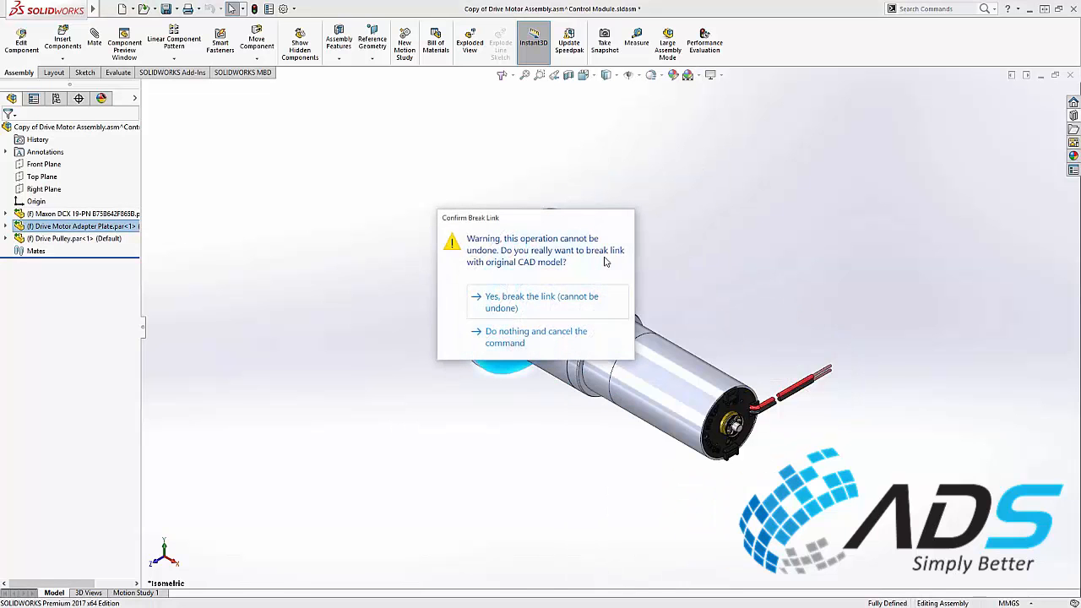
pyautogui.click(537, 350)
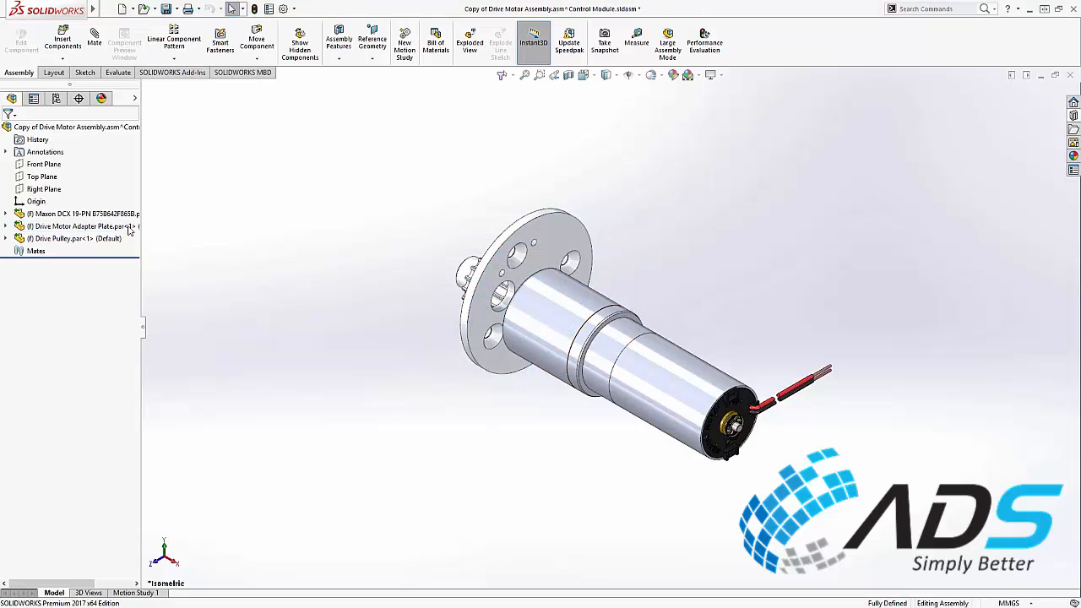
# Expand the Drive Motor Adapter Plate.par component and break its link with the original CAD model
pyautogui.click(6, 226)
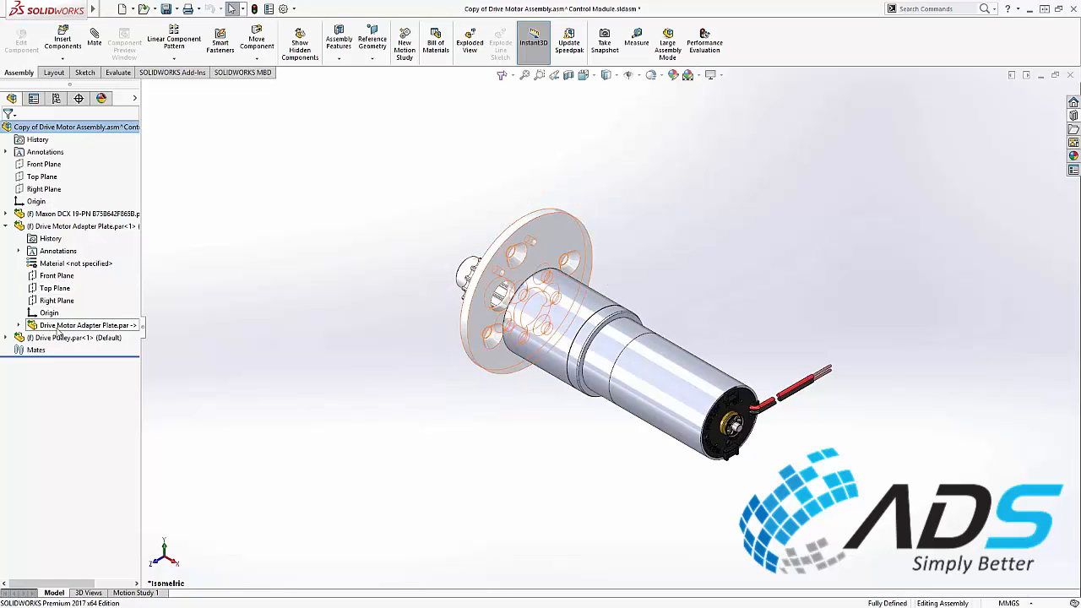
pyautogui.rightClick(557, 226)
pyautogui.click(594, 257)
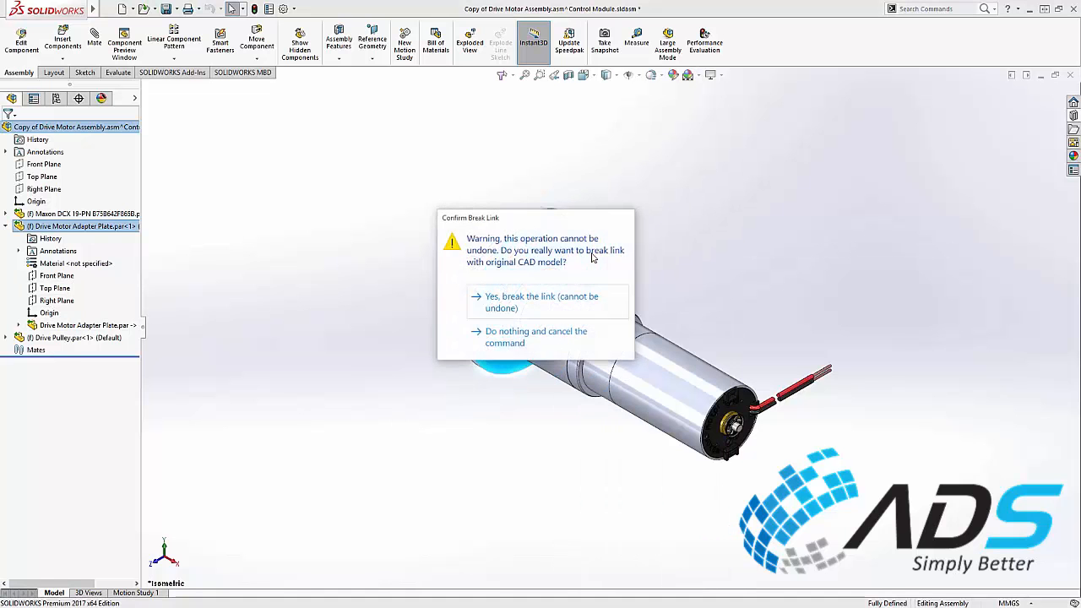
pyautogui.click(541, 300)
pyautogui.click(387, 302)
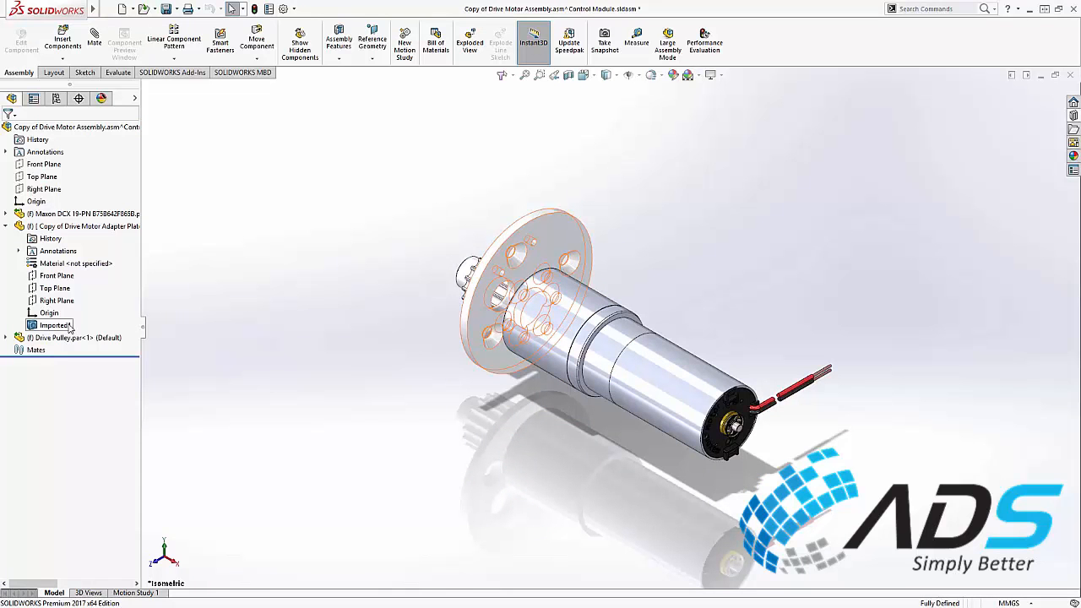
# Open the unlinked adapter plate in its own window and recognize its round 7.95 mm hole as a native hole feature
pyautogui.click(103, 228)
pyautogui.click(112, 198)
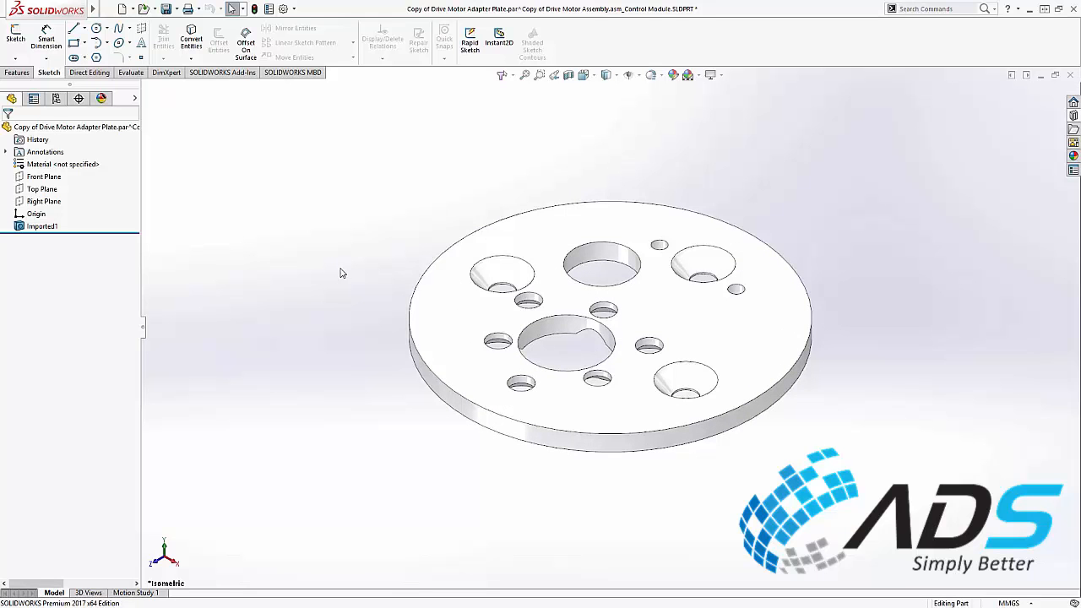
pyautogui.click(617, 261)
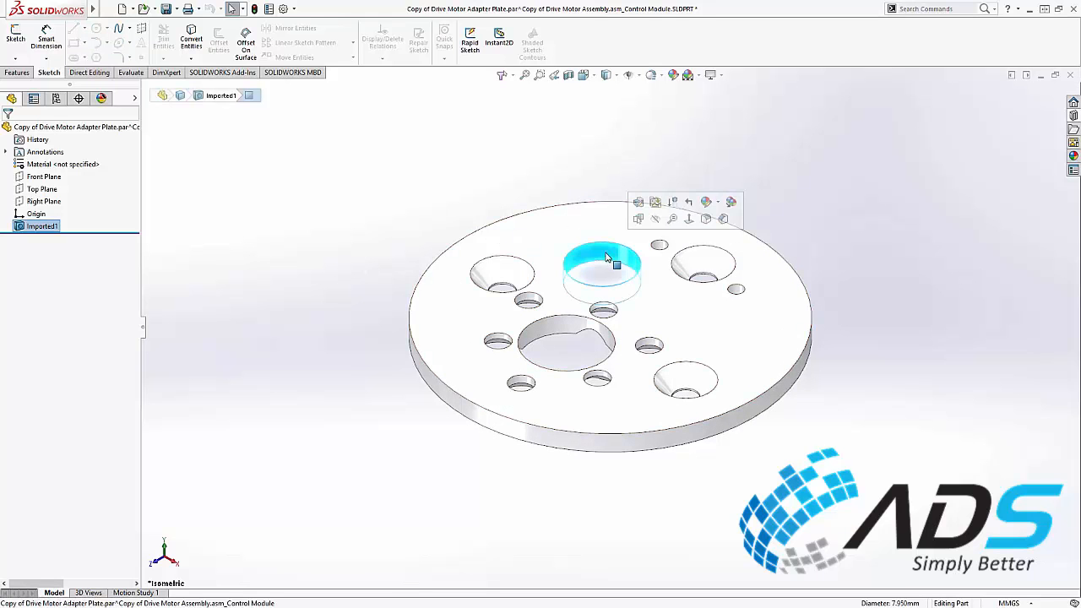
pyautogui.click(638, 220)
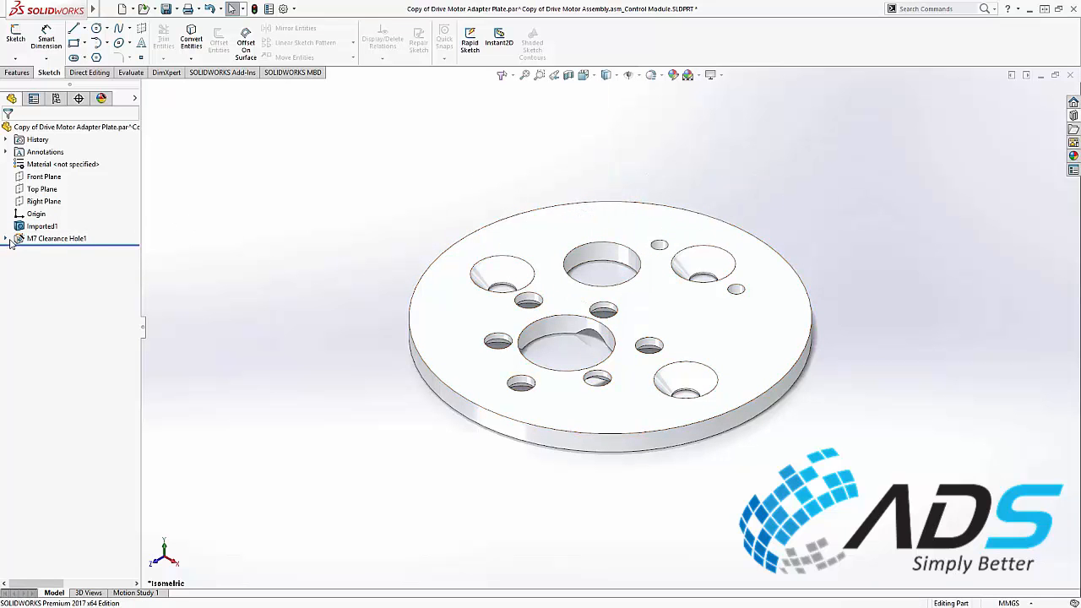
pyautogui.click(6, 239)
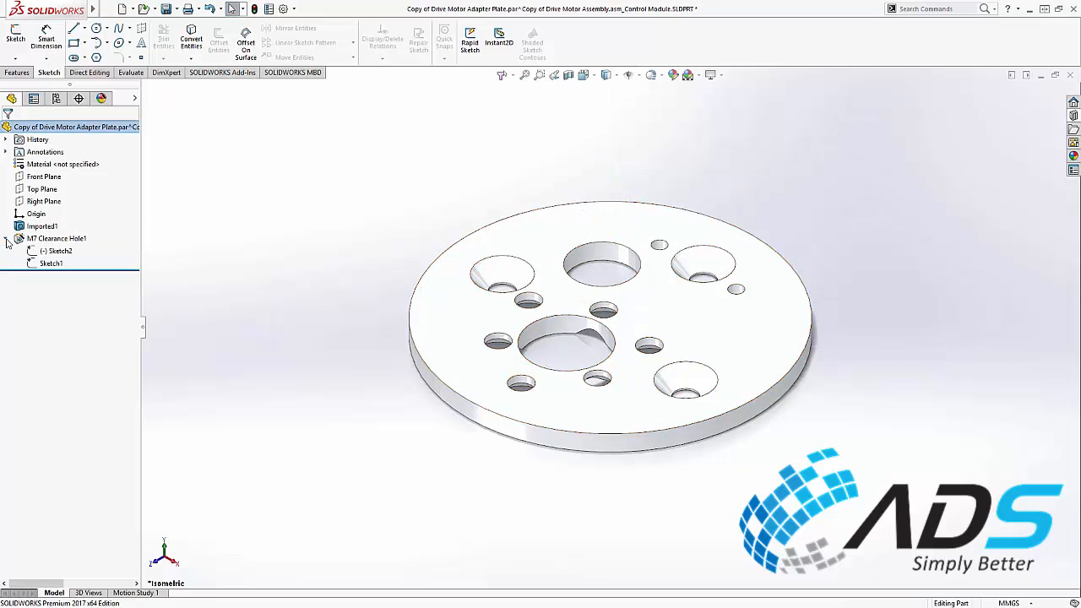
# Return to the Control Module assembly and edit Sketch2 of the adapter plate's M7 Clearance Hole1 in context
pyautogui.hotkey('ctrl', 'Tab')
pyautogui.hotkey('ctrl', 'Tab')
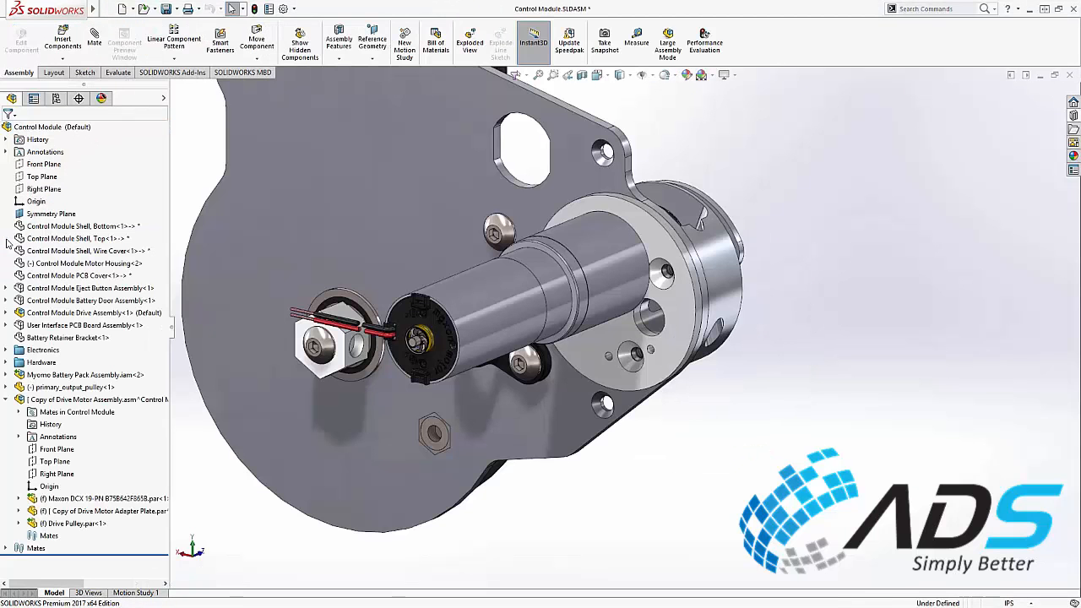
pyautogui.click(20, 511)
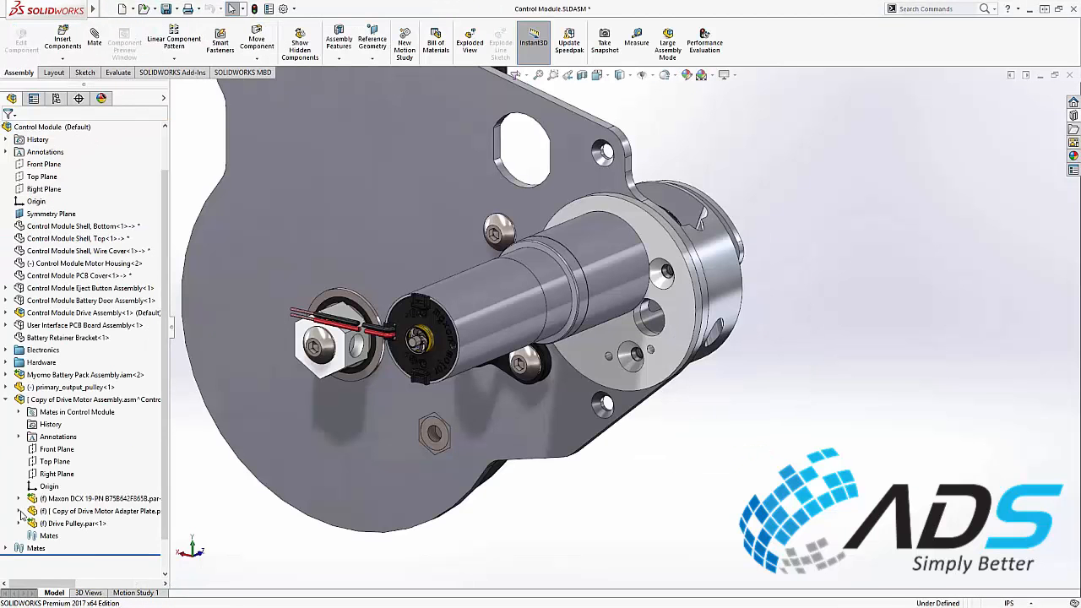
pyautogui.scroll(-1, 25, 519)
pyautogui.click(31, 536)
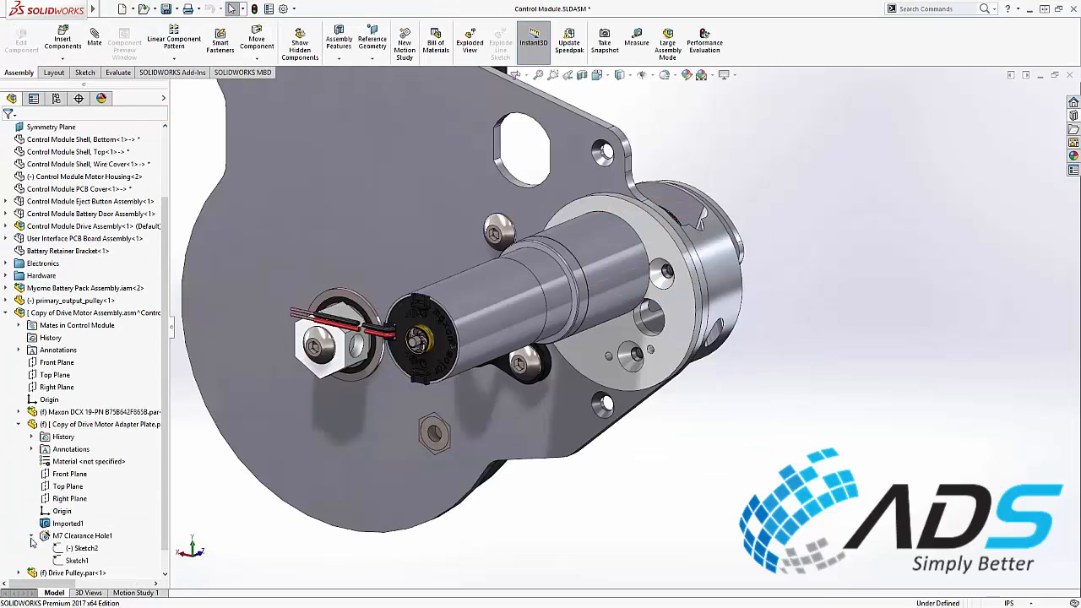
pyautogui.click(82, 548)
pyautogui.click(89, 530)
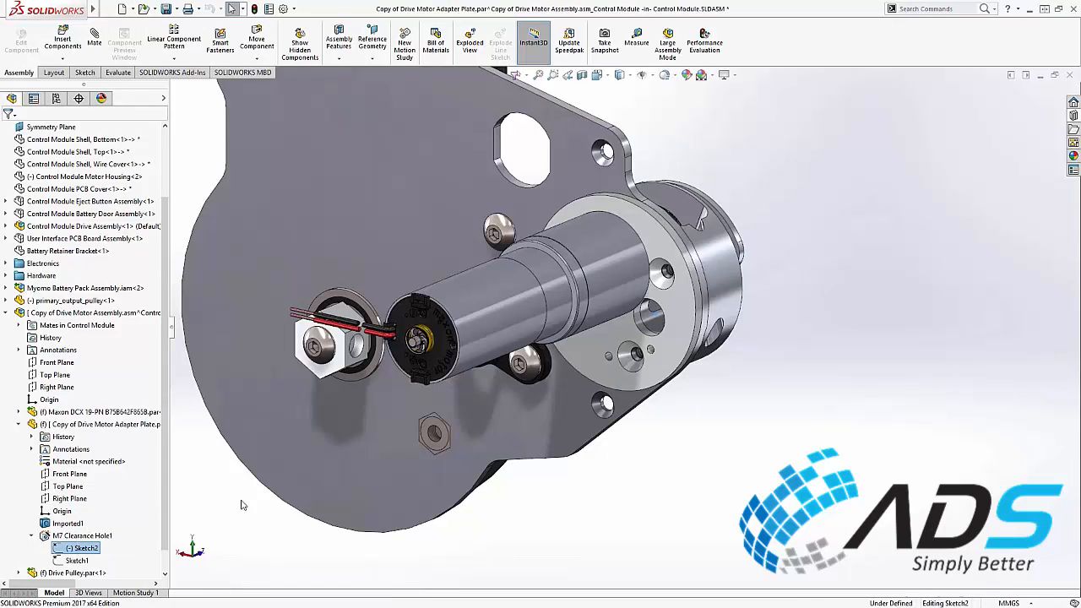
# Constrain the hole's sketch centre point to the circular hole edge of the Drive Motor Input Bracket, and finish editing the sketch and part
pyautogui.rightClick(675, 317)
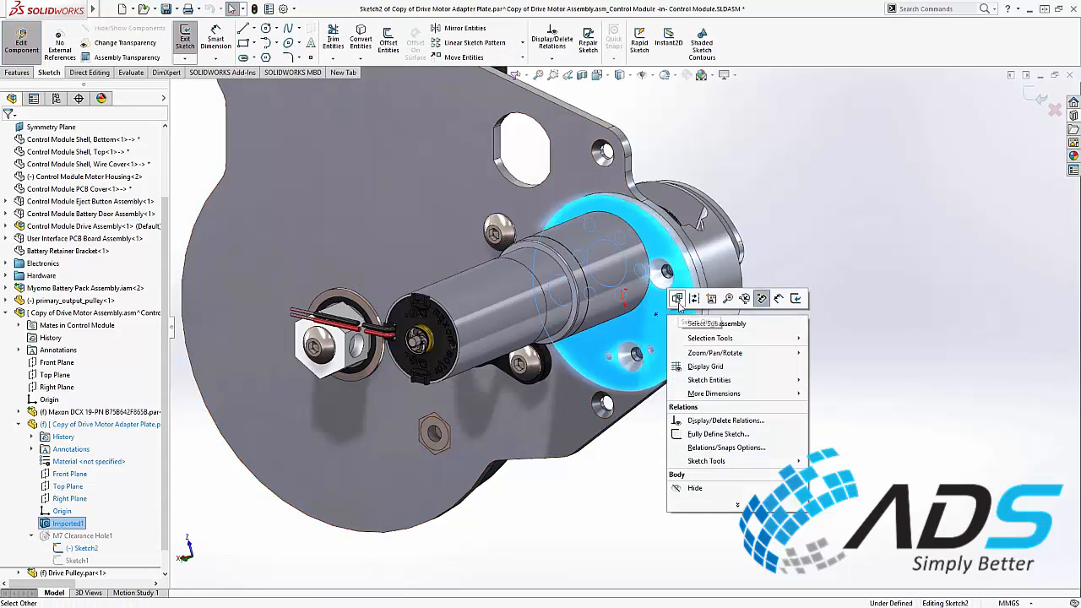
pyautogui.click(705, 321)
pyautogui.click(667, 316)
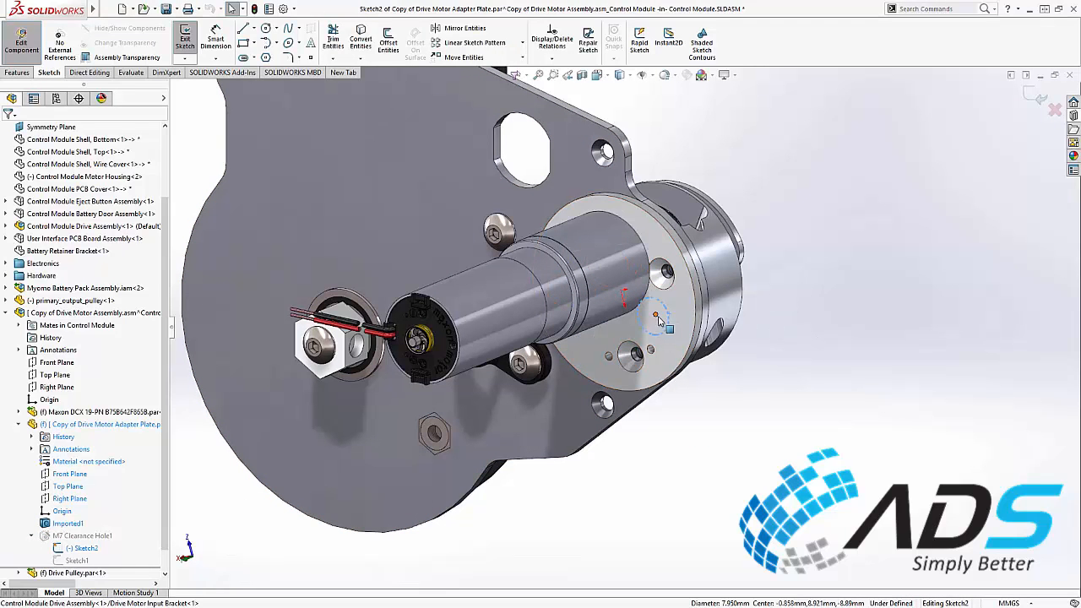
pyautogui.keyDown('ctrl'); pyautogui.click(656, 315); pyautogui.keyUp('ctrl')
pyautogui.click(689, 265)
pyautogui.click(825, 238)
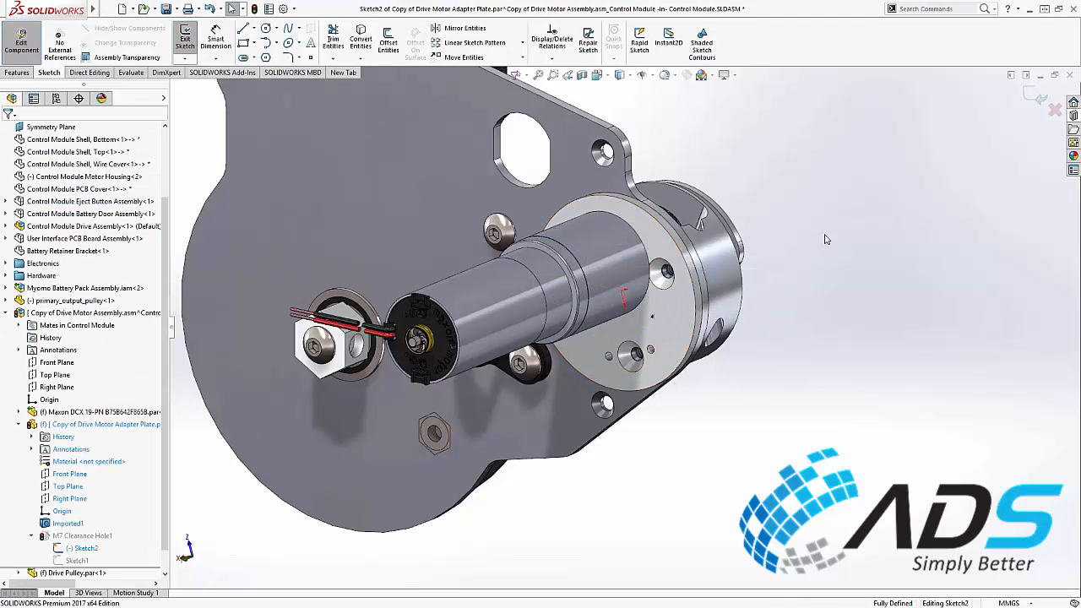
pyautogui.click(1033, 97)
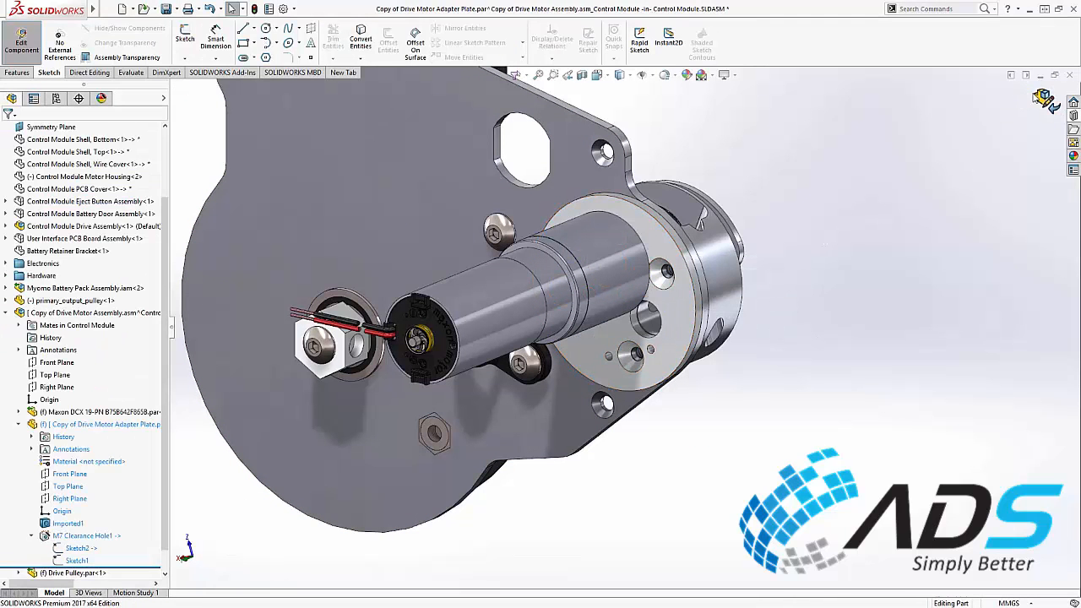
pyautogui.click(1031, 98)
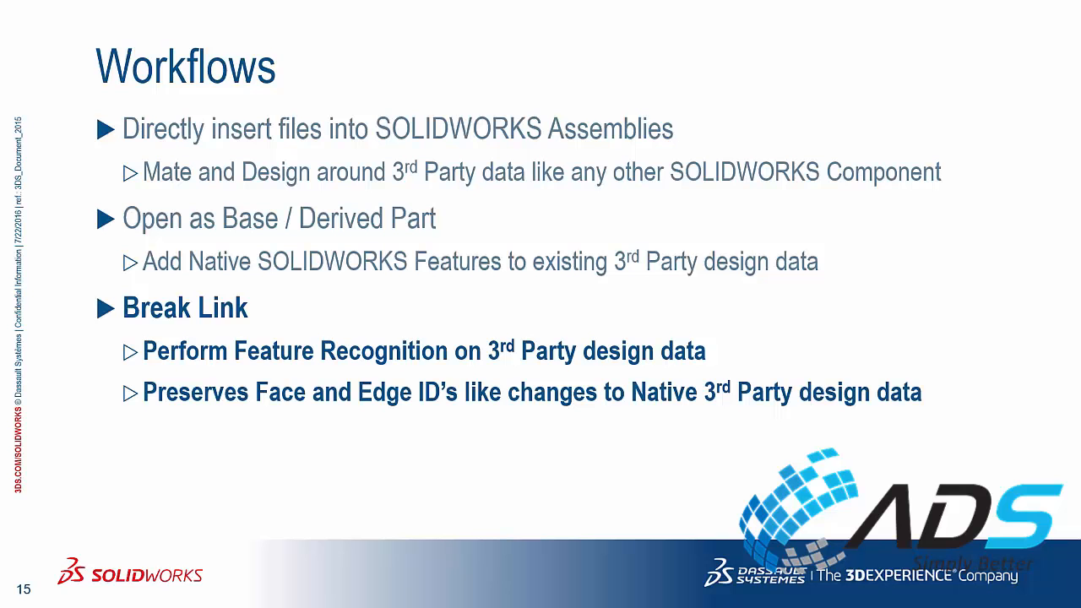
pyautogui.press('Right')
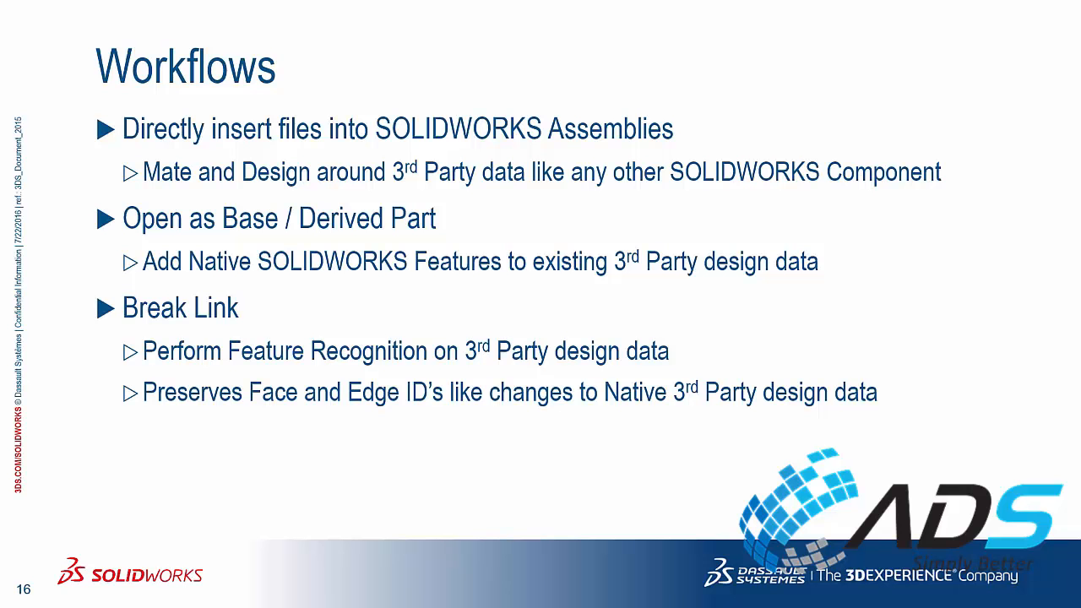
pyautogui.press('Right')
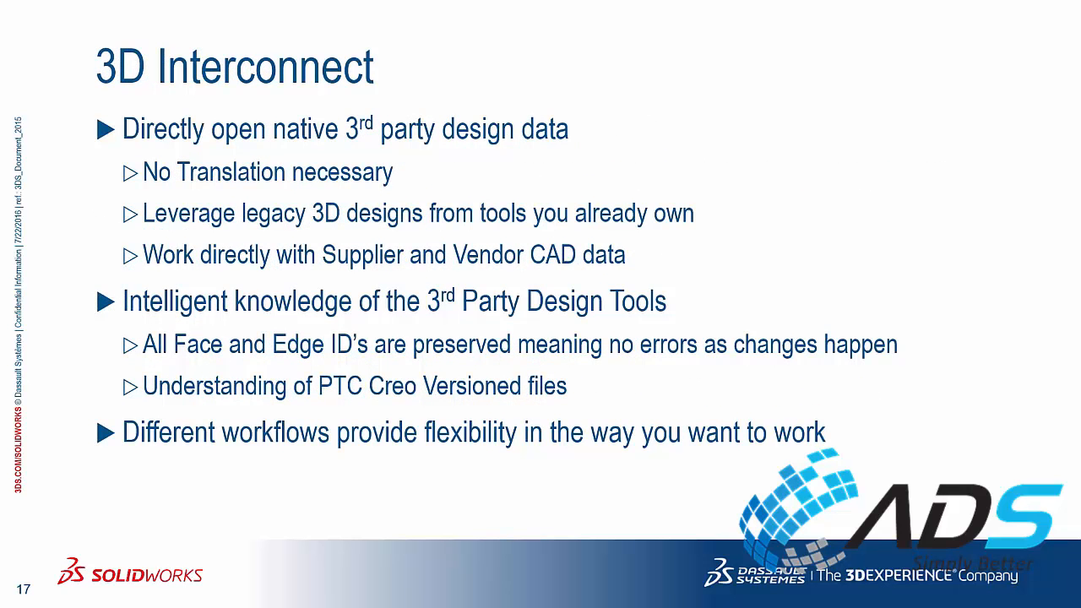